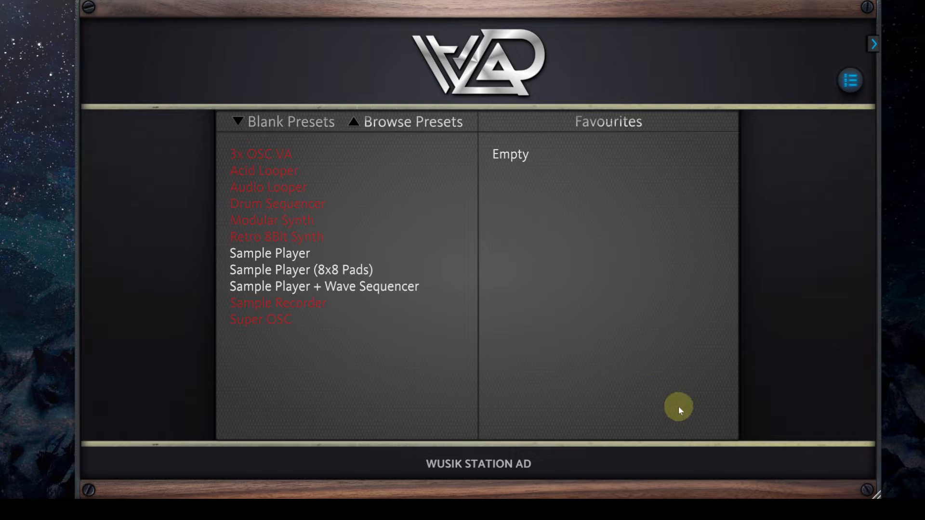
Check the global options, and load the blank preset Sample Player + Wave Sequencer
{"action": "left_click", "coordinate": [849, 80]}
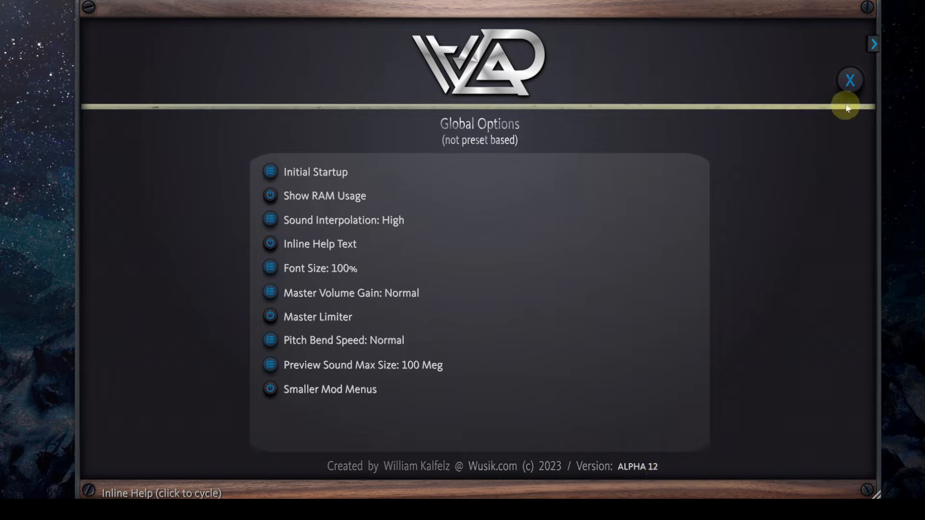
{"action": "left_click", "coordinate": [851, 83]}
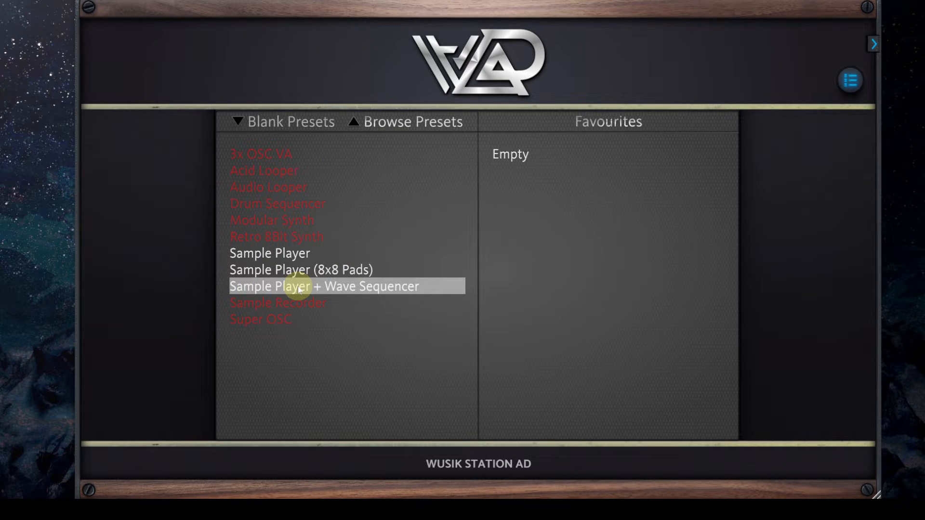
{"action": "left_click", "coordinate": [418, 286]}
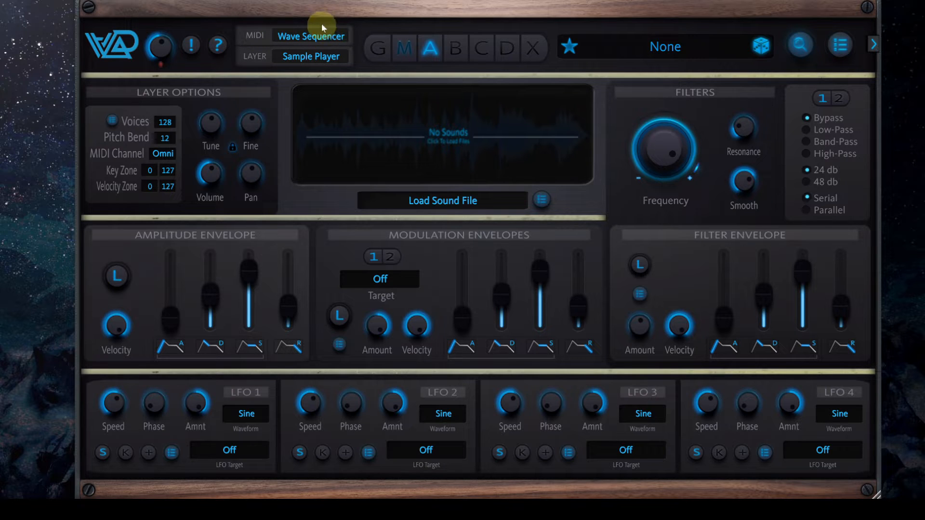
Review the preset's MIDI processor options and the processor types that can be added
{"action": "left_click", "coordinate": [331, 41]}
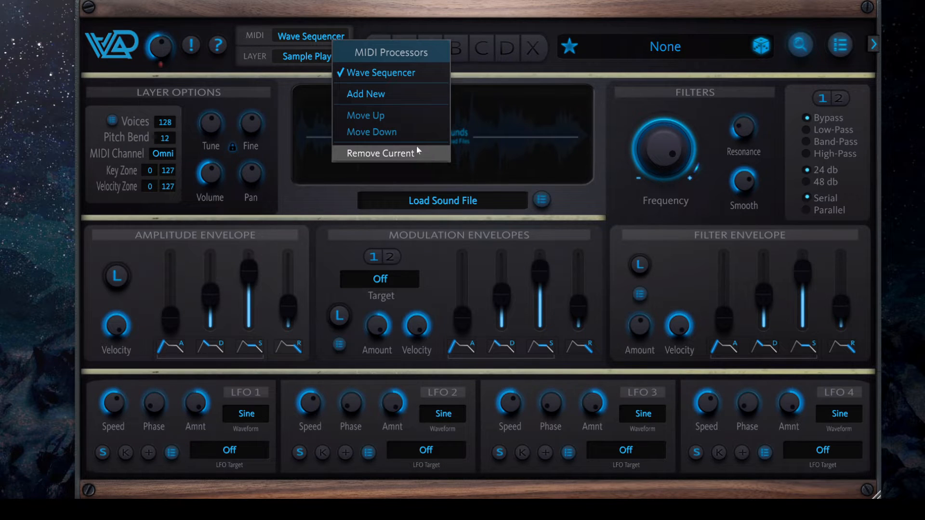
{"action": "left_click", "coordinate": [614, 68]}
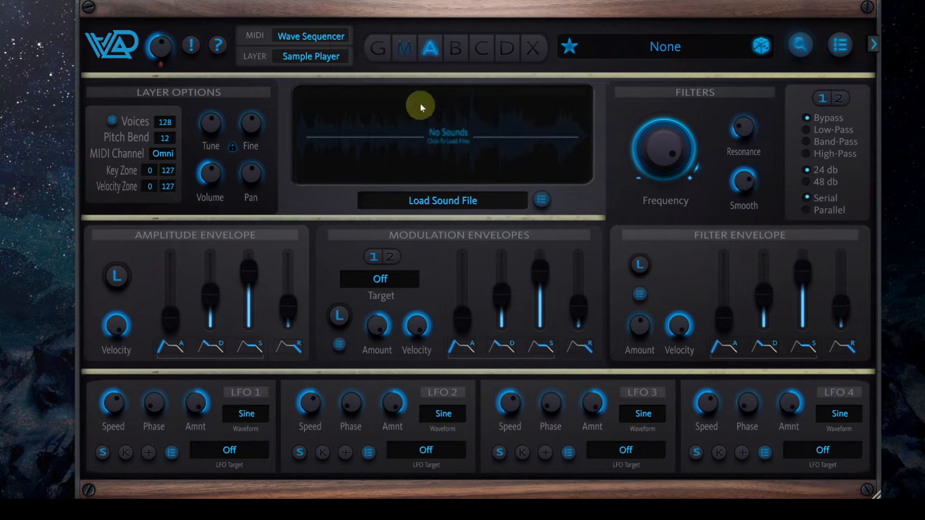
{"action": "left_click", "coordinate": [433, 57]}
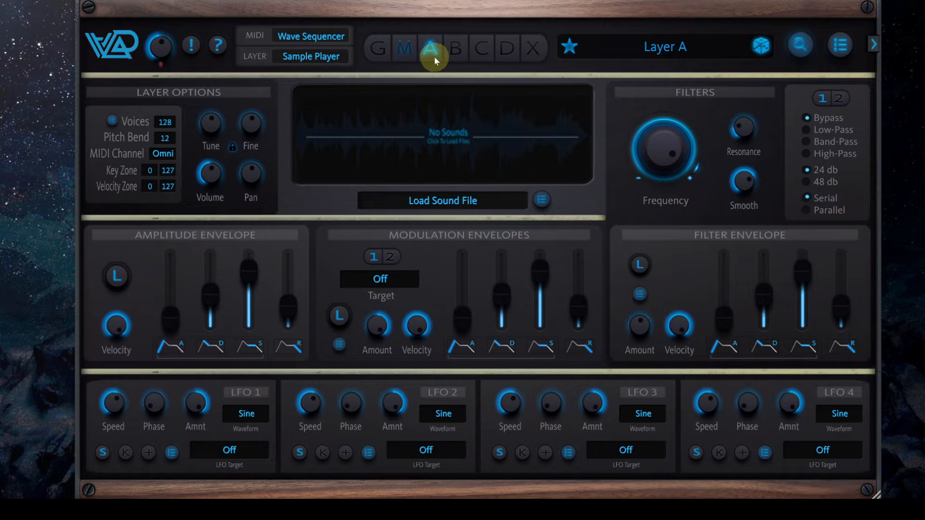
{"action": "left_click", "coordinate": [309, 36]}
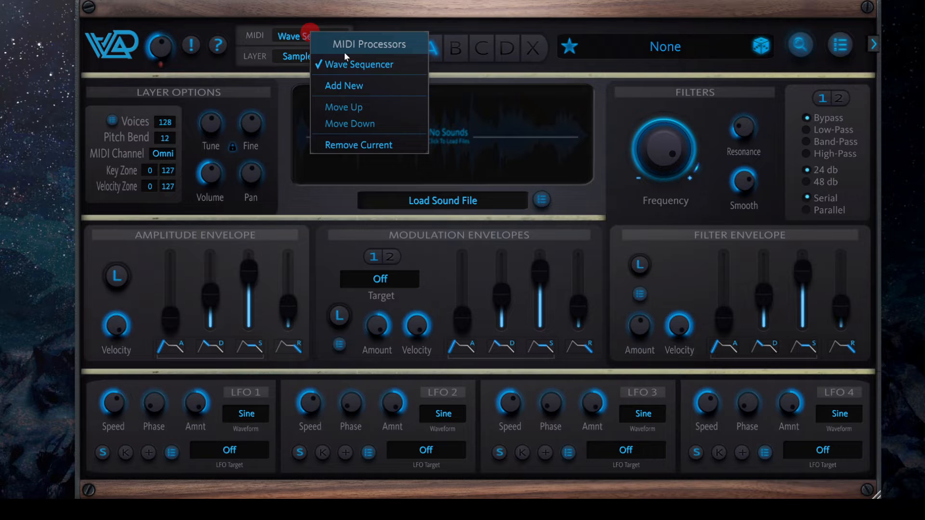
{"action": "left_click", "coordinate": [379, 92]}
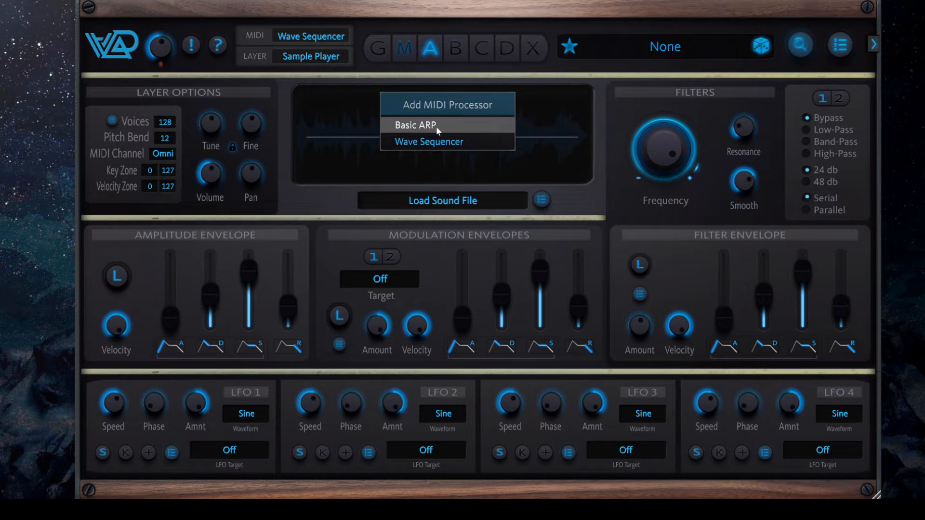
{"action": "left_click", "coordinate": [495, 147]}
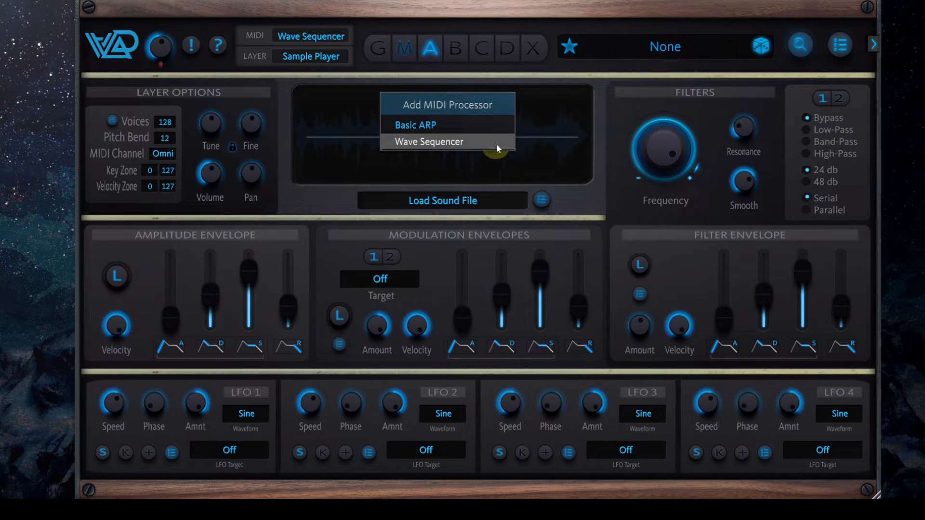
{"action": "left_click", "coordinate": [610, 141]}
Review the layer types available for adding a new layer in slot B
{"action": "left_click", "coordinate": [452, 47]}
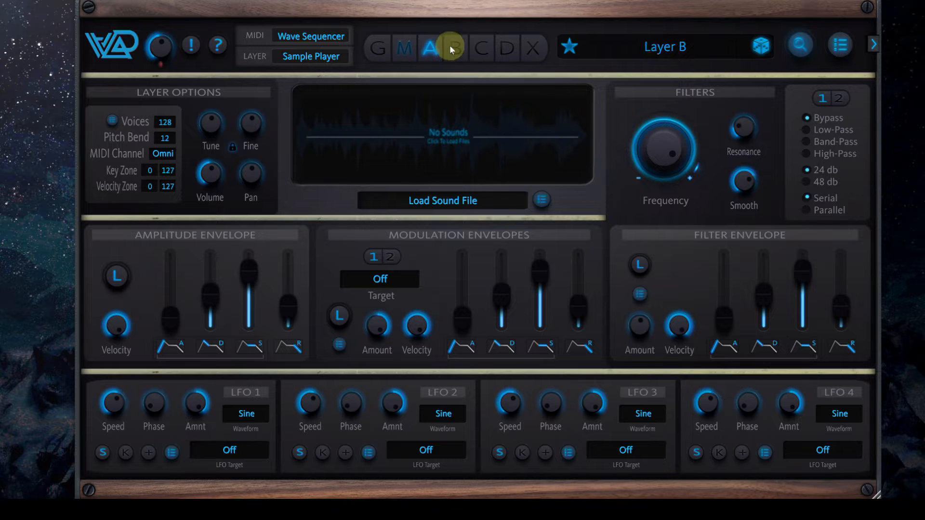
{"action": "left_click", "coordinate": [452, 46]}
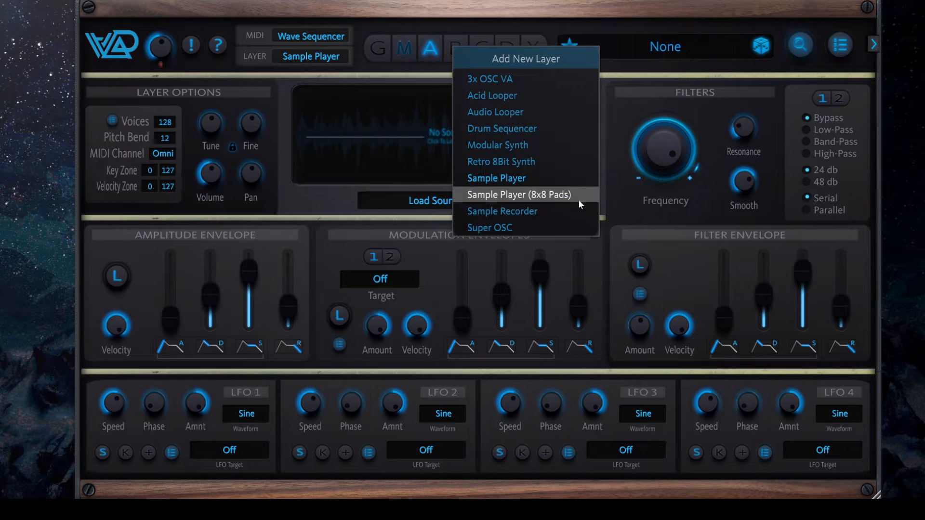
{"action": "left_click", "coordinate": [622, 215]}
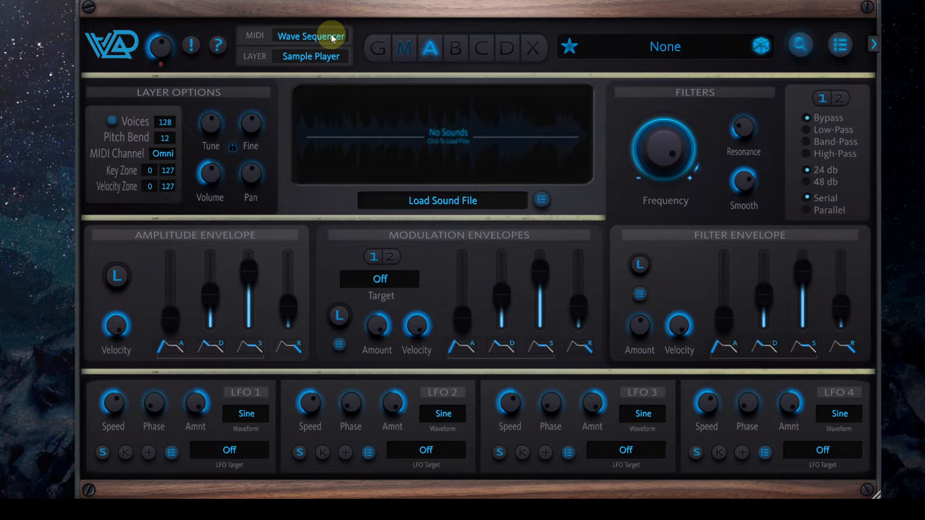
{"action": "left_click", "coordinate": [401, 51]}
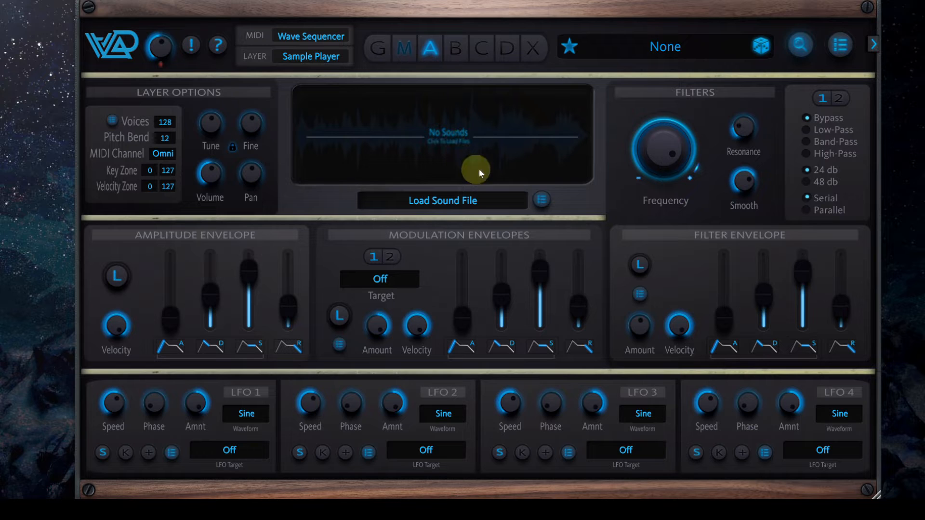
Read the help on the Sample Player and the interface, and close it
{"action": "left_click", "coordinate": [219, 46]}
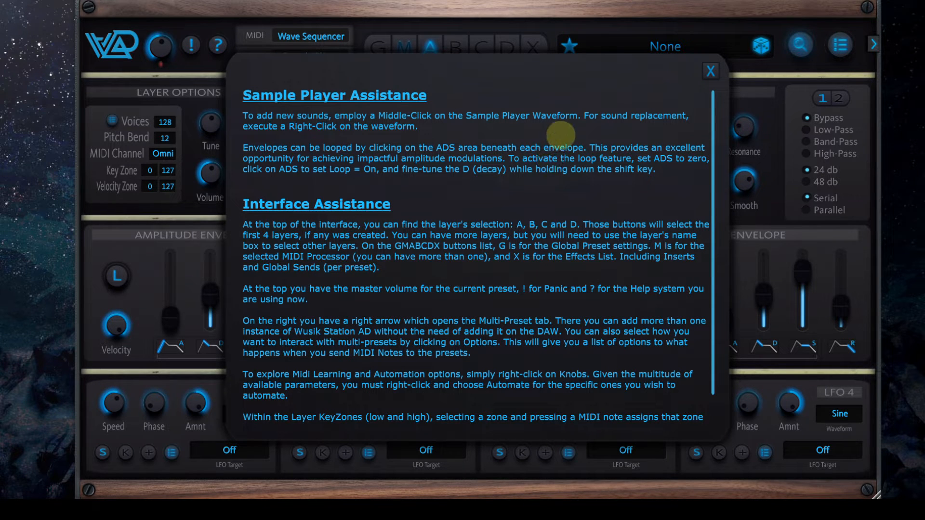
{"action": "scroll", "coordinate": [562, 138], "scroll_direction": "down", "scroll_amount": 1}
{"action": "scroll", "coordinate": [547, 154], "scroll_direction": "up", "scroll_amount": 1}
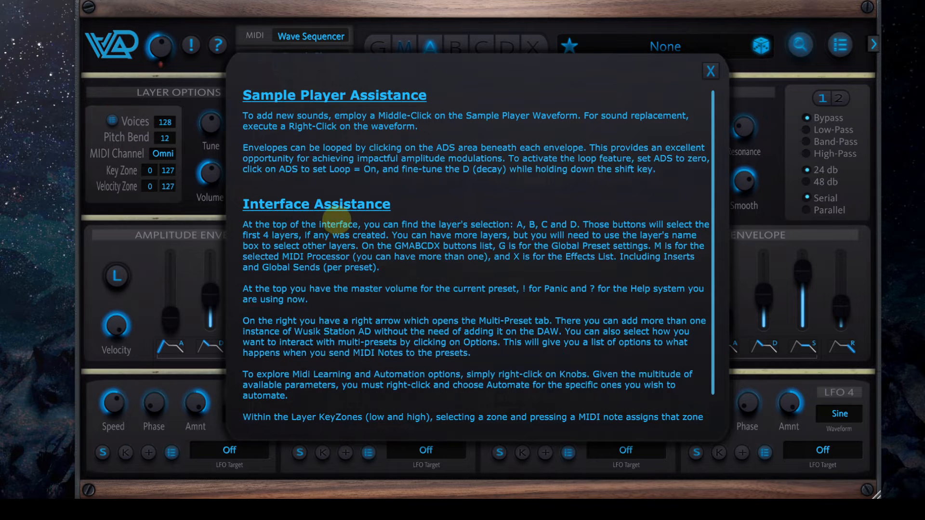
{"action": "left_click", "coordinate": [706, 70]}
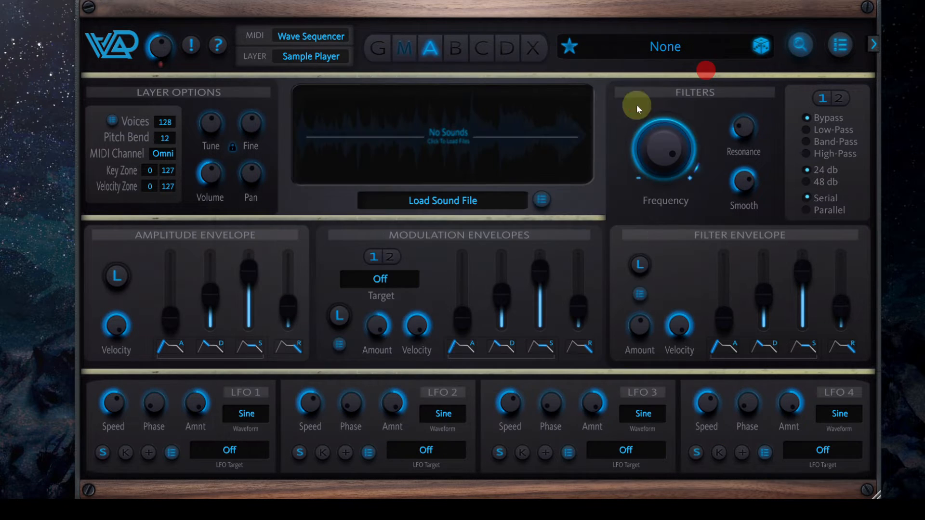
Load Additive 2.Flac from the Tesseract folder on drive H: into the empty sample player of layer A
{"action": "left_click", "coordinate": [459, 134]}
{"action": "left_click", "coordinate": [195, 88]}
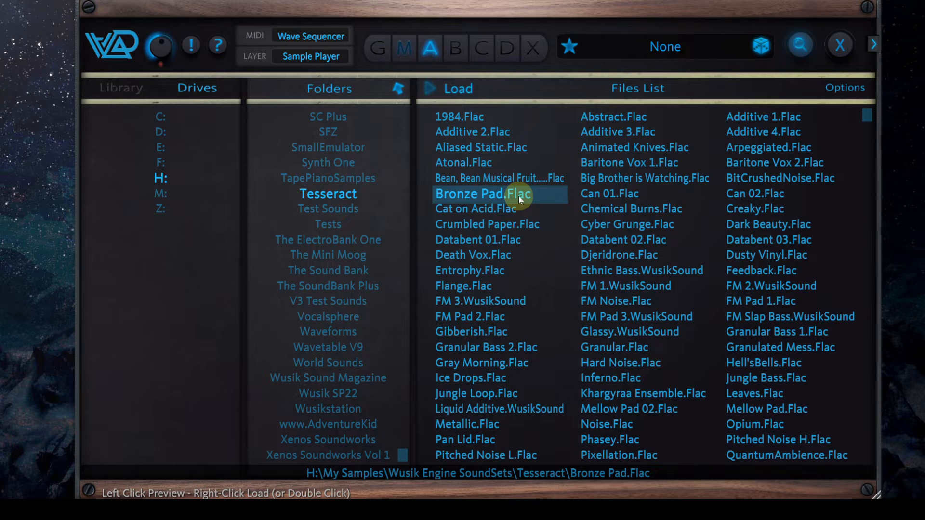
{"action": "left_click", "coordinate": [490, 133]}
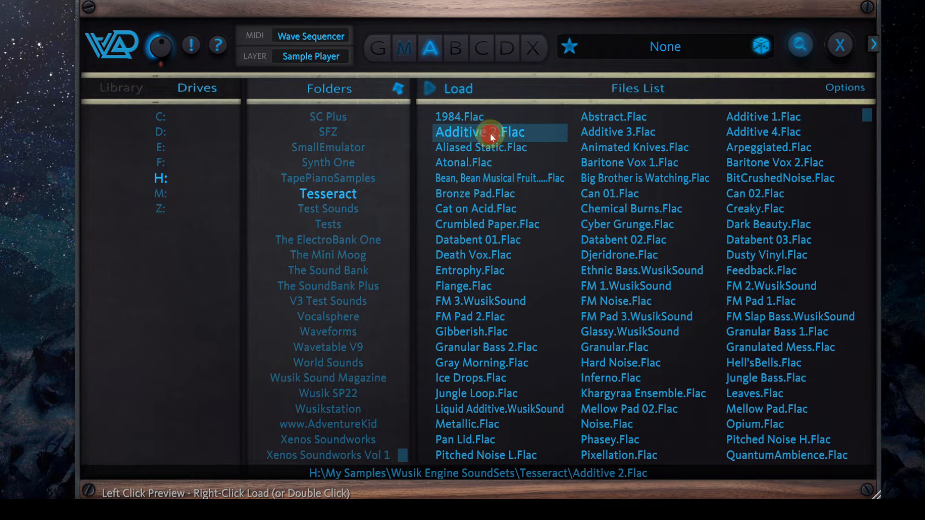
{"action": "right_click", "coordinate": [494, 130]}
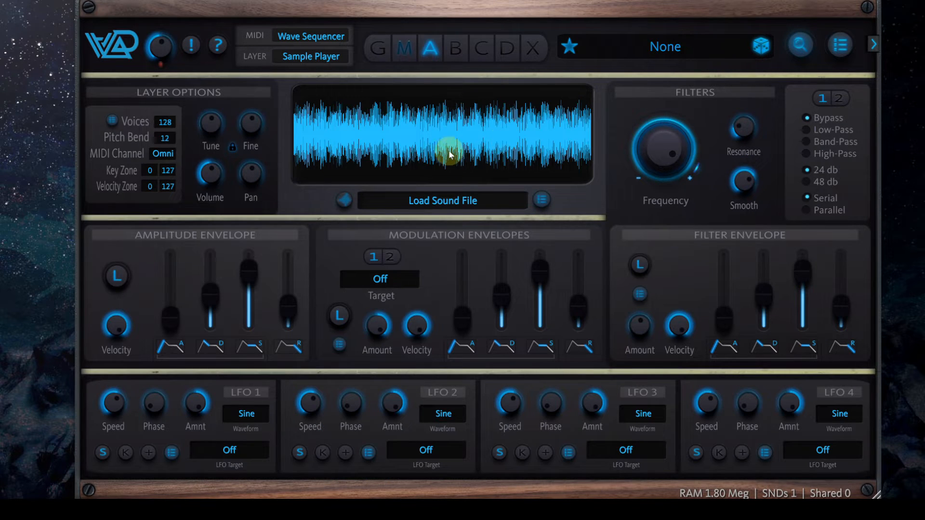
Insert Cyber Grunge.Flac from the Tesseract folder as an additional sound in layer A's sample player
{"action": "left_click", "coordinate": [461, 137]}
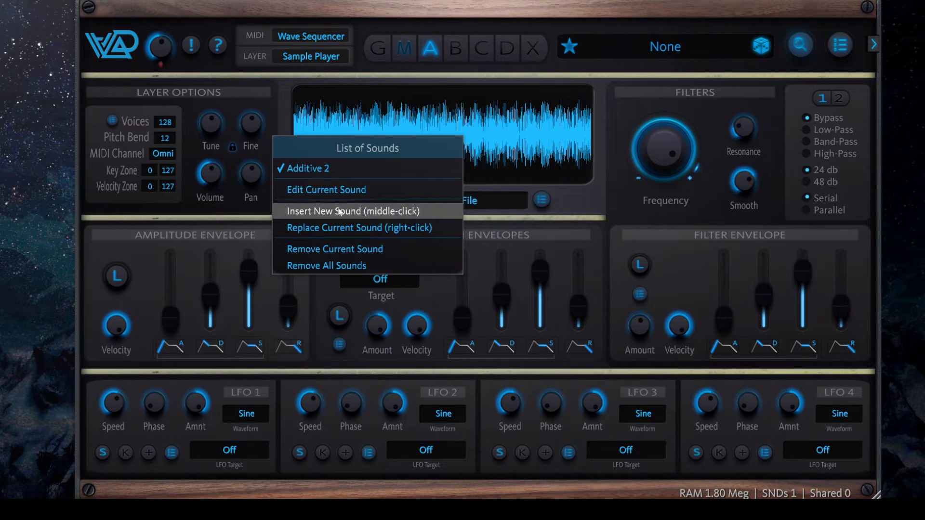
{"action": "left_click", "coordinate": [583, 205]}
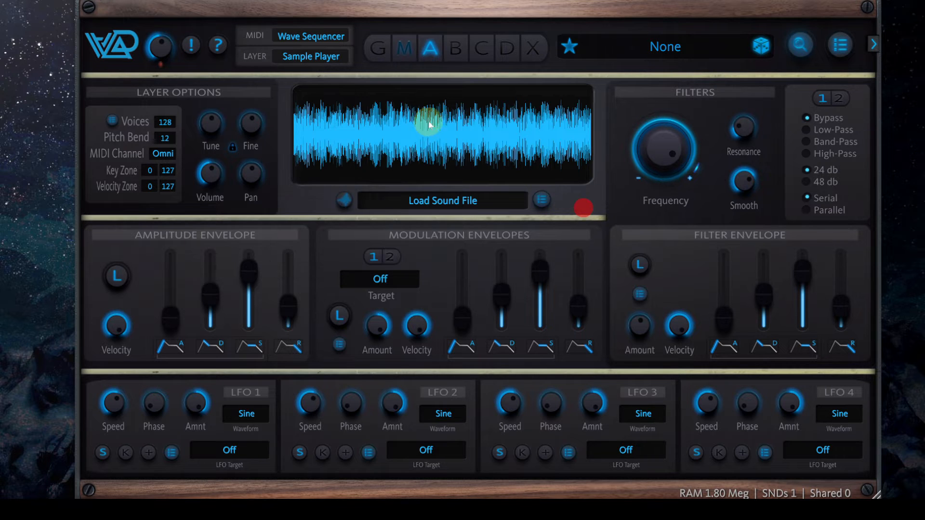
{"action": "left_click", "coordinate": [456, 145]}
{"action": "left_click", "coordinate": [649, 226]}
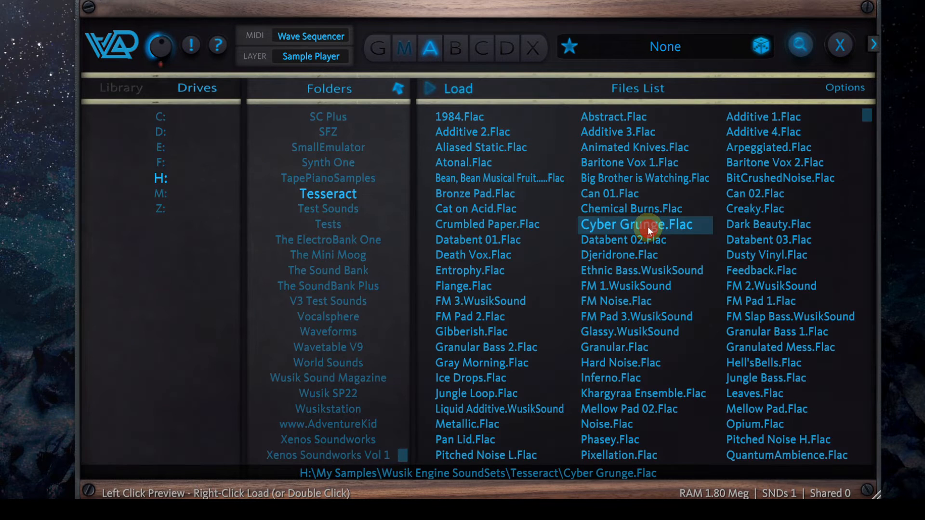
{"action": "right_click", "coordinate": [648, 224]}
Insert Feedback.Flac from the Tesseract folder as another sound in layer A
{"action": "left_click", "coordinate": [466, 148]}
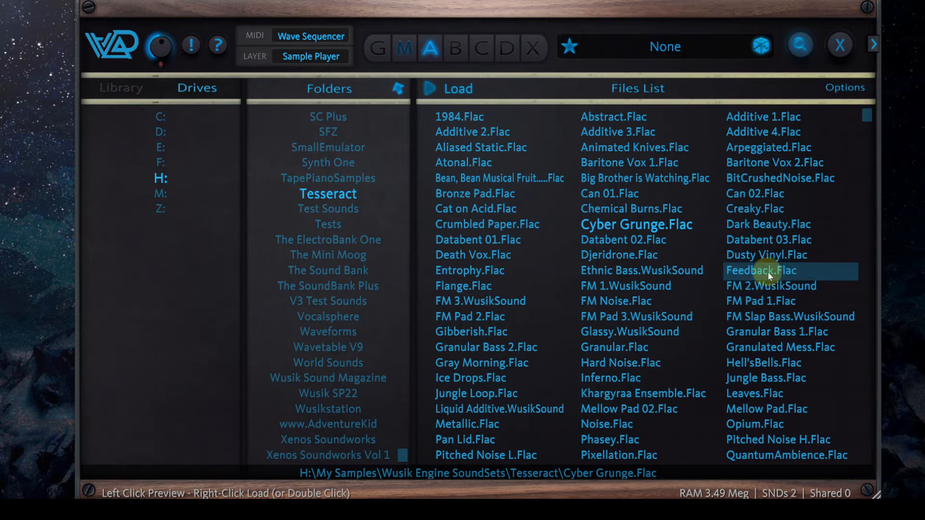
{"action": "left_click", "coordinate": [774, 271]}
{"action": "right_click", "coordinate": [774, 271]}
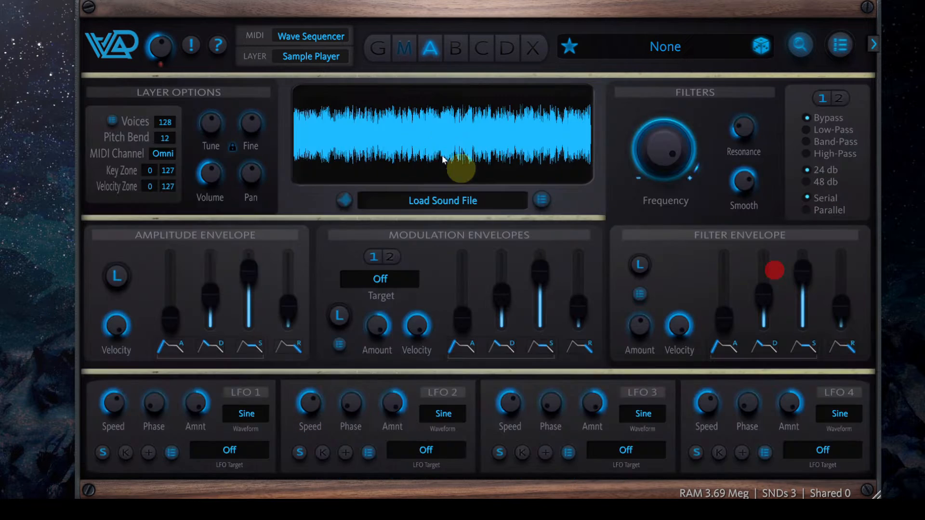
Insert Granulated Mess.Flac from the Tesseract folder into layer A and check the list of sounds
{"action": "left_click", "coordinate": [440, 150]}
{"action": "left_click", "coordinate": [744, 348]}
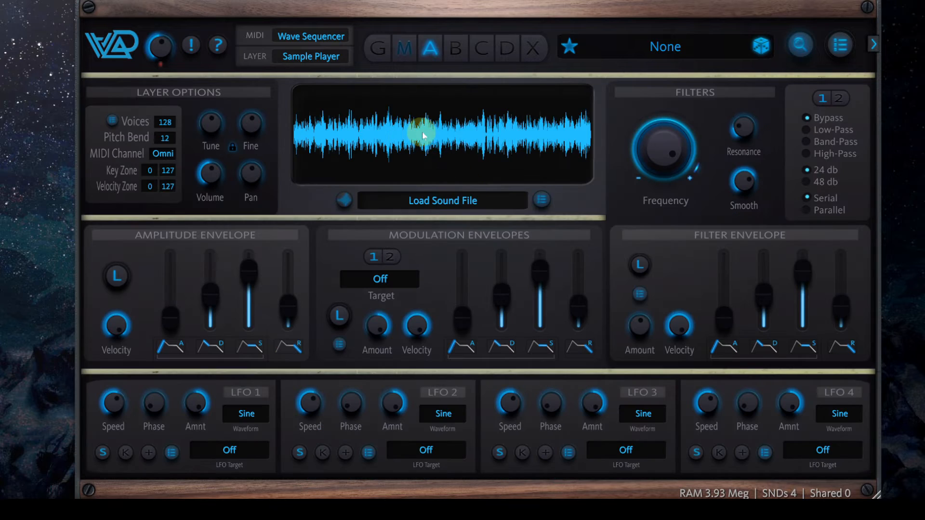
{"action": "left_click", "coordinate": [445, 137]}
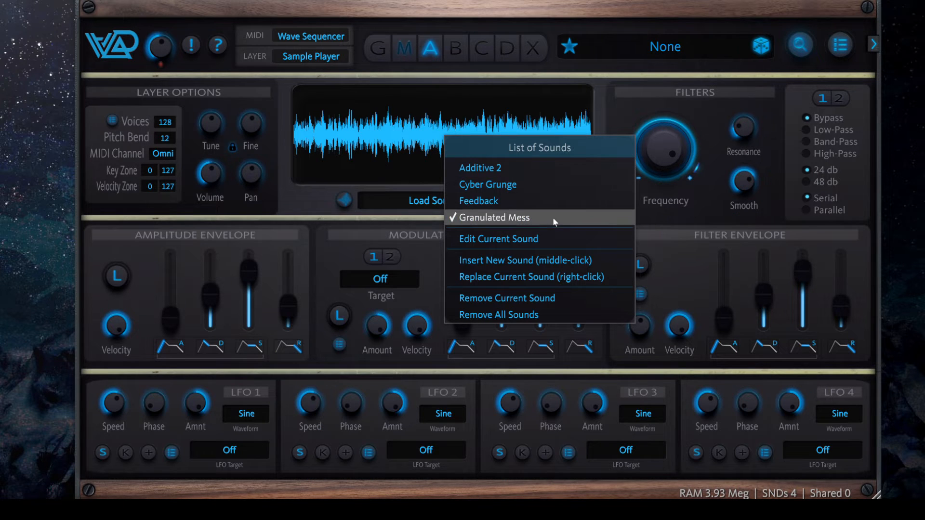
{"action": "left_click", "coordinate": [582, 68]}
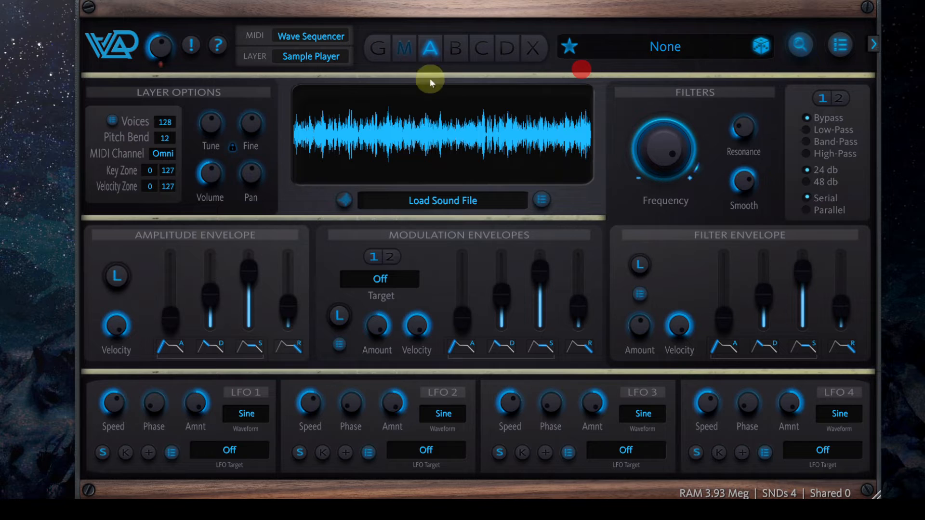
Show the Wave Sequencer MIDI processor and add 4 steps to its empty sequence
{"action": "left_click", "coordinate": [404, 48]}
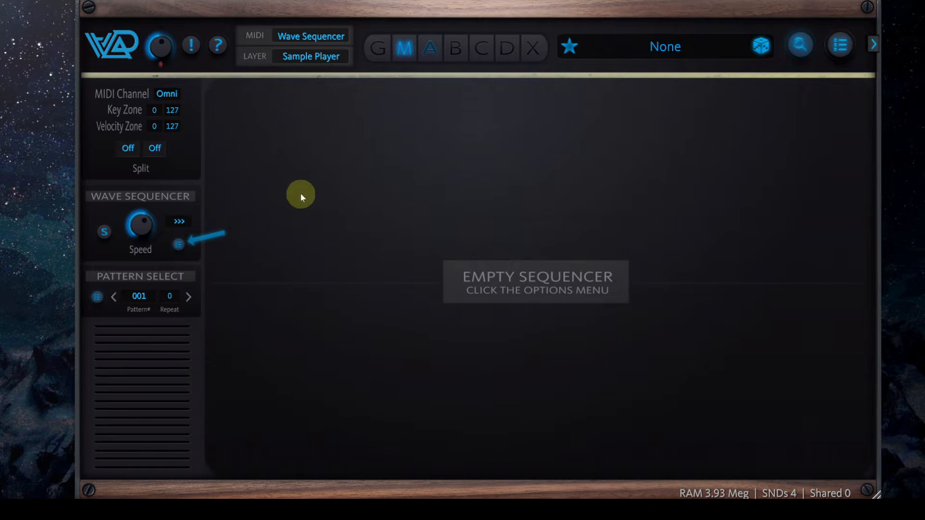
{"action": "left_click", "coordinate": [307, 36]}
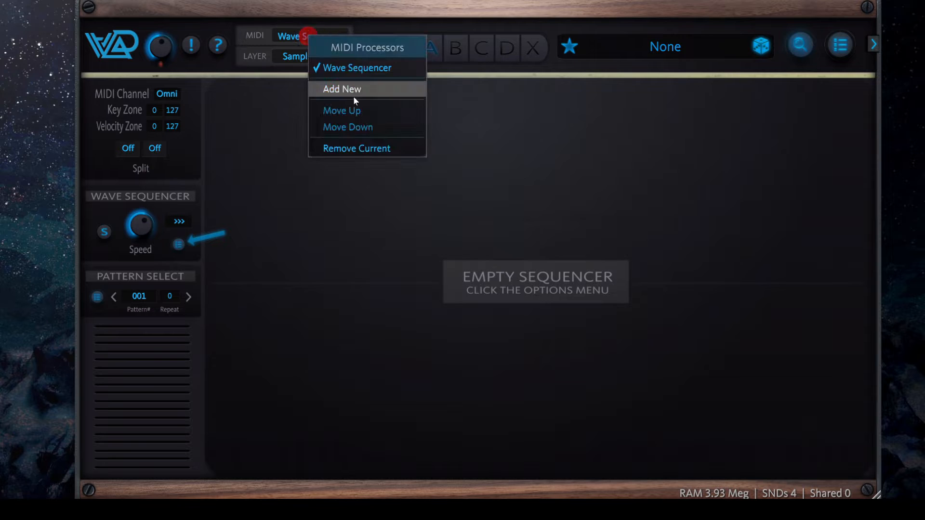
{"action": "left_click", "coordinate": [471, 89]}
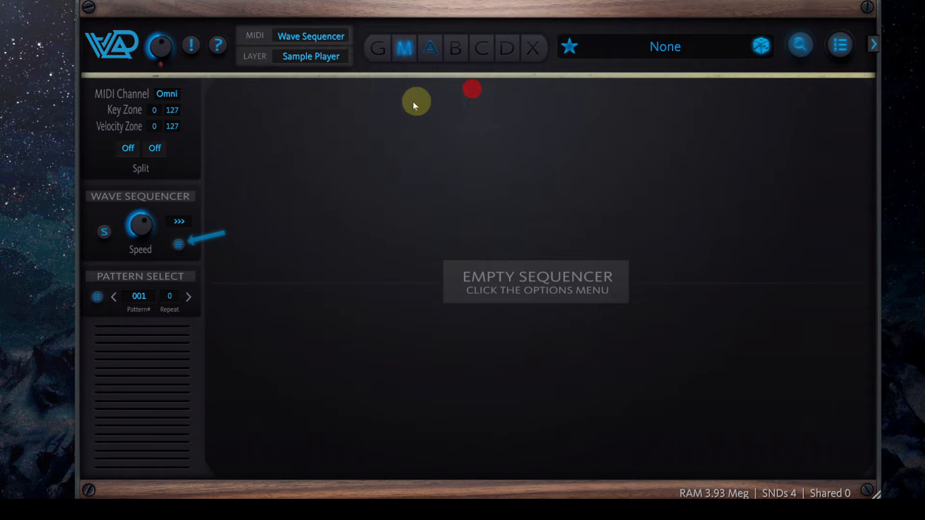
{"action": "left_click", "coordinate": [407, 53]}
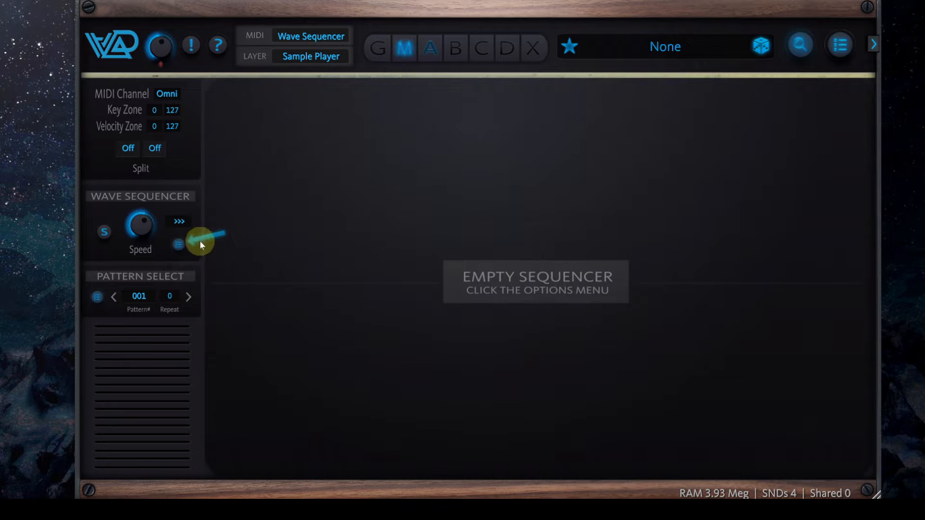
{"action": "left_click", "coordinate": [177, 245]}
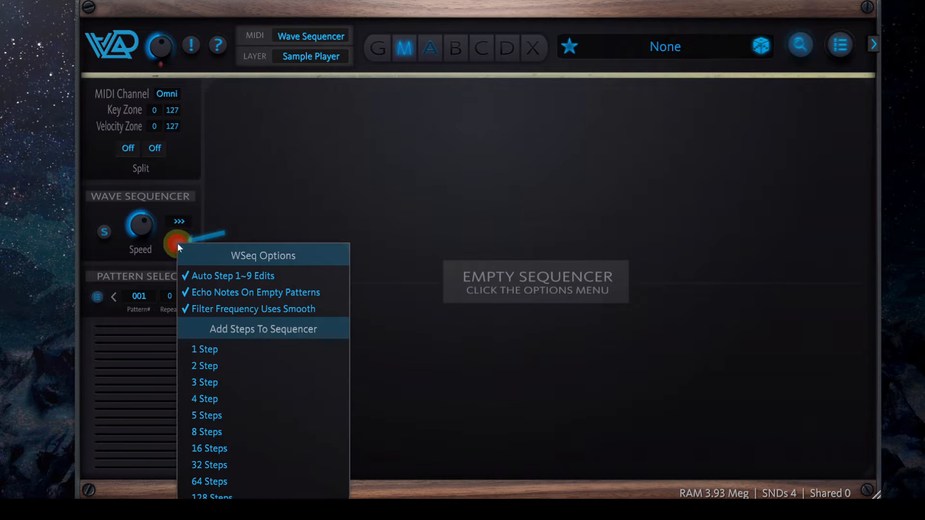
{"action": "left_click", "coordinate": [252, 398]}
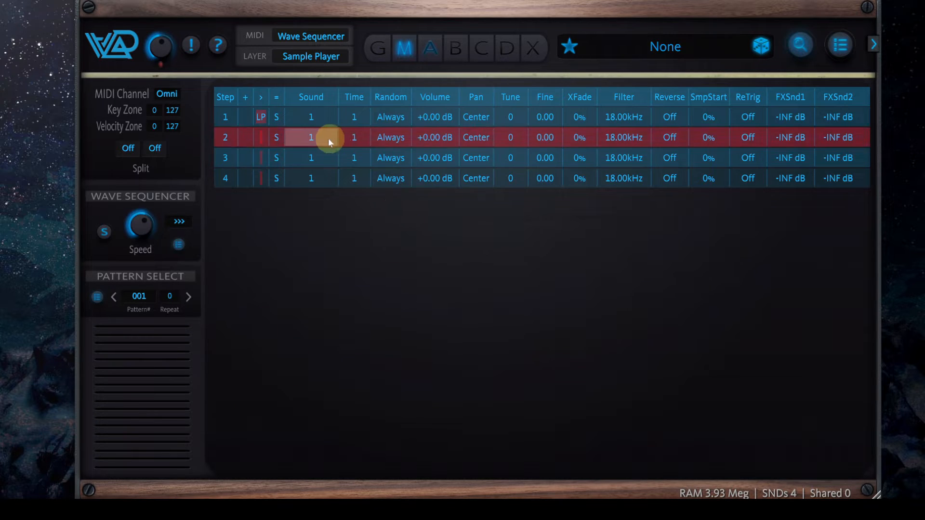
Assign sound 2 to step 2, Feedback to step 3 and Granulated Mess to step 4 of the wave sequence
{"action": "left_click_drag", "start_coordinate": [328, 138], "coordinate": [328, 132]}
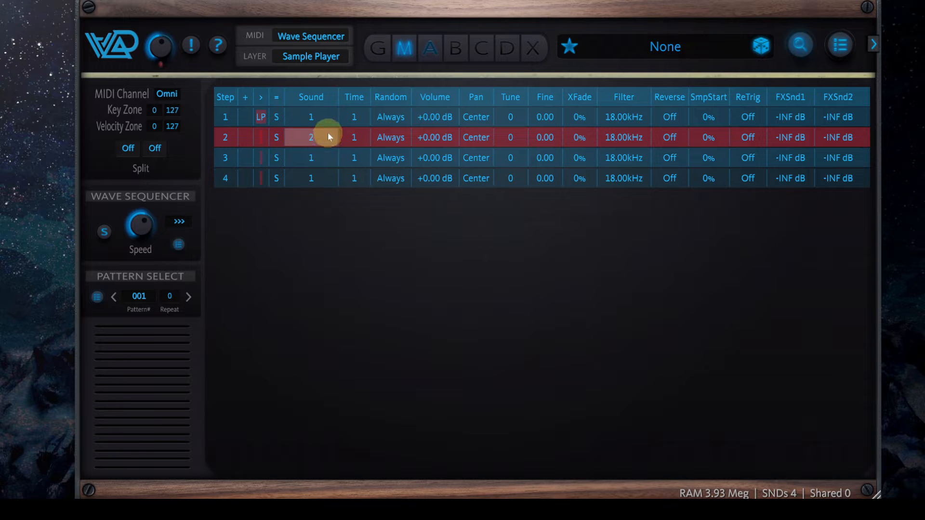
{"action": "left_click", "coordinate": [316, 157]}
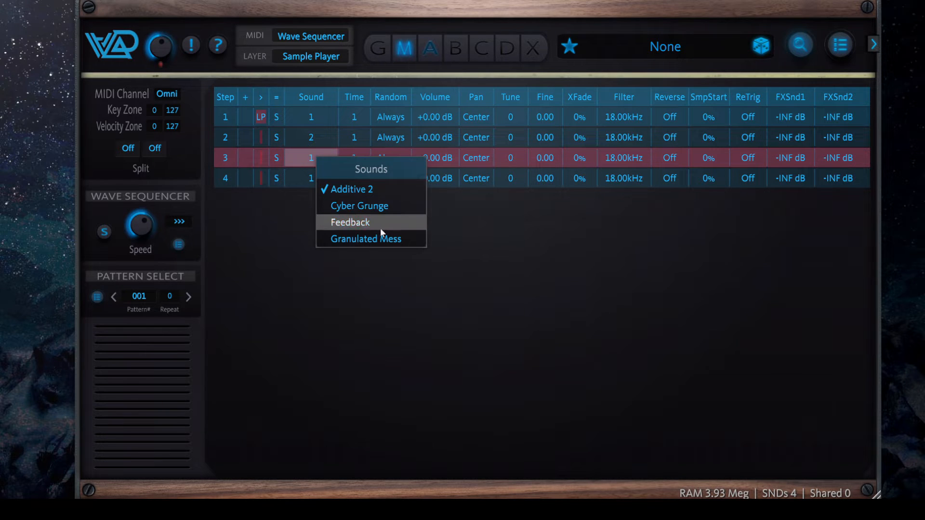
{"action": "left_click", "coordinate": [380, 225]}
{"action": "left_click", "coordinate": [318, 179]}
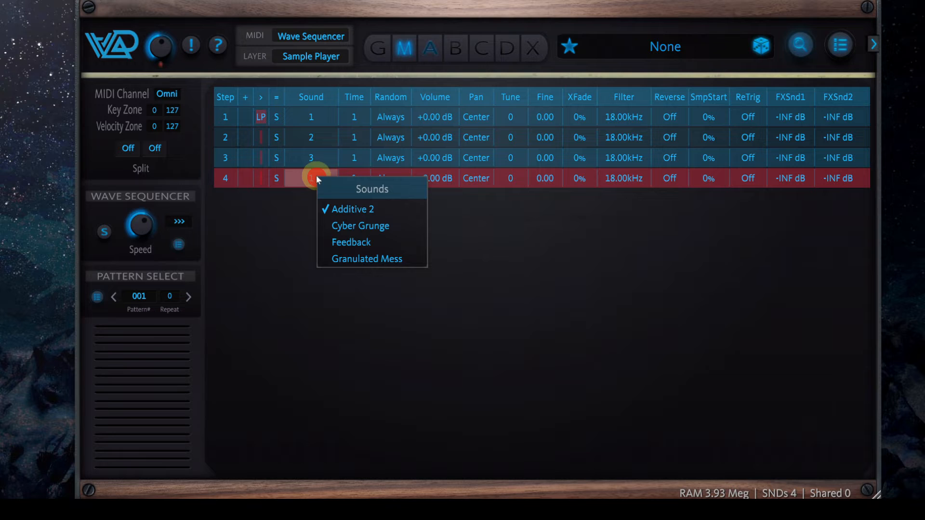
{"action": "left_click", "coordinate": [386, 255]}
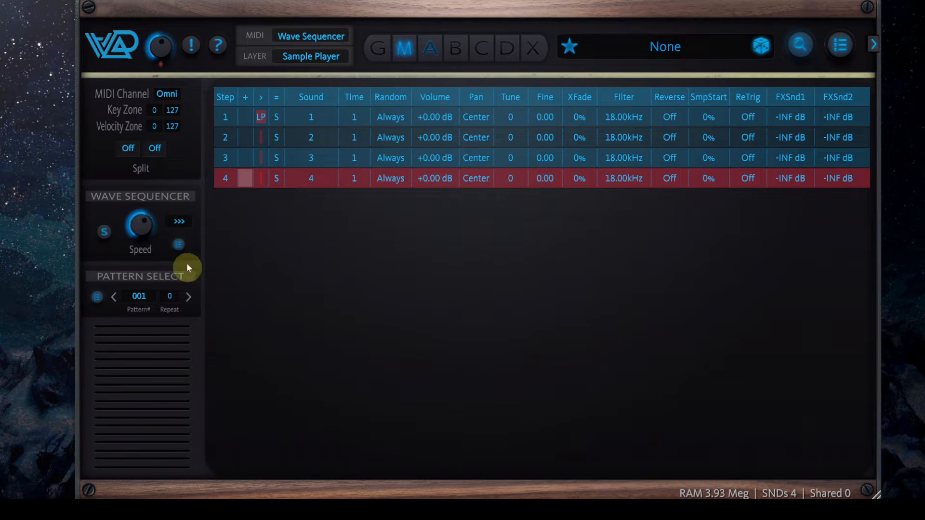
Slow down the Wave Sequencer by lowering its Speed setting
{"action": "left_click_drag", "start_coordinate": [145, 222], "coordinate": [152, 269]}
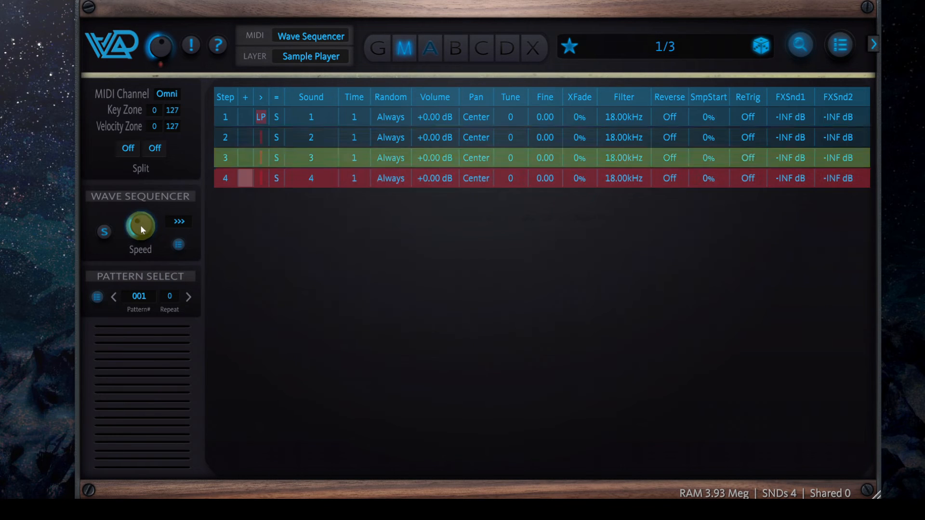
{"action": "scroll", "coordinate": [141, 225], "scroll_direction": "down", "scroll_amount": 5}
{"action": "left_click_drag", "start_coordinate": [141, 225], "coordinate": [451, 264]}
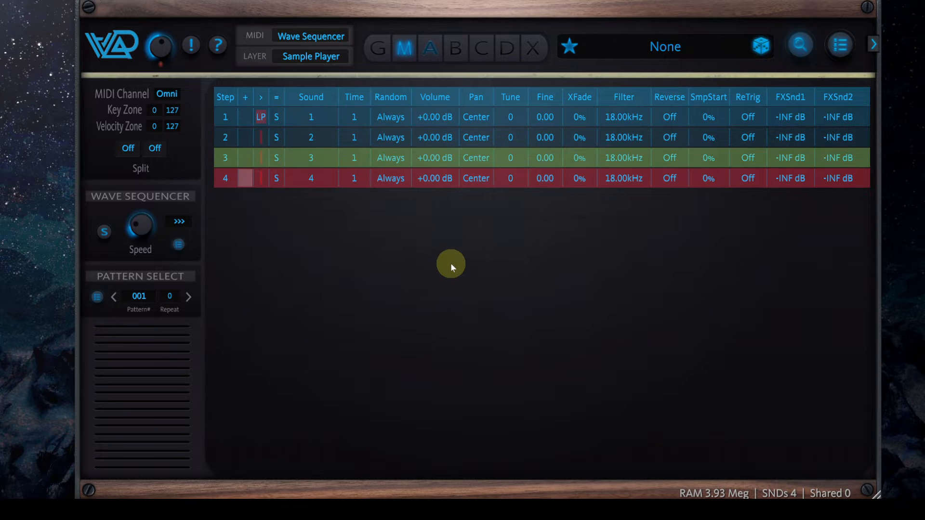
Set the XFade of all four sequence steps to 100%
{"action": "left_click_drag", "start_coordinate": [577, 117], "coordinate": [578, 116]}
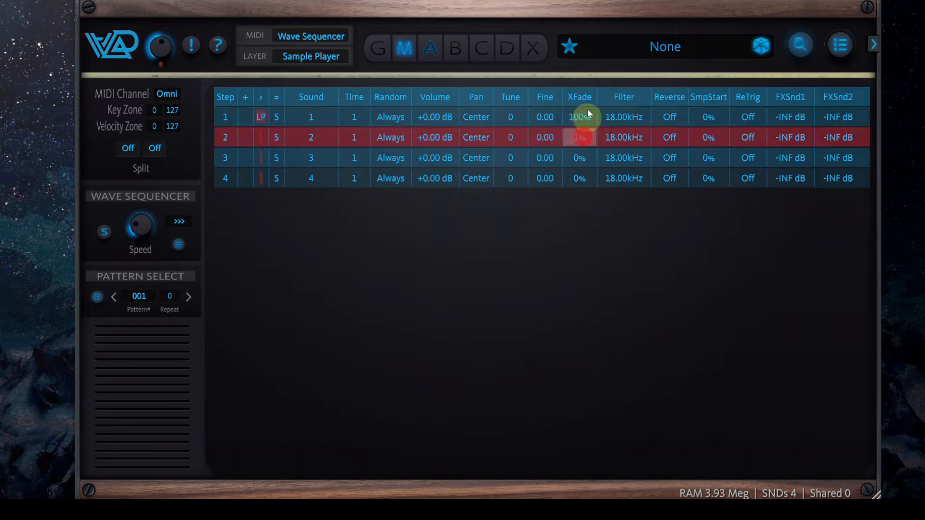
{"action": "left_click_drag", "start_coordinate": [606, 83], "coordinate": [606, 77]}
{"action": "left_click_drag", "start_coordinate": [579, 157], "coordinate": [580, 62]}
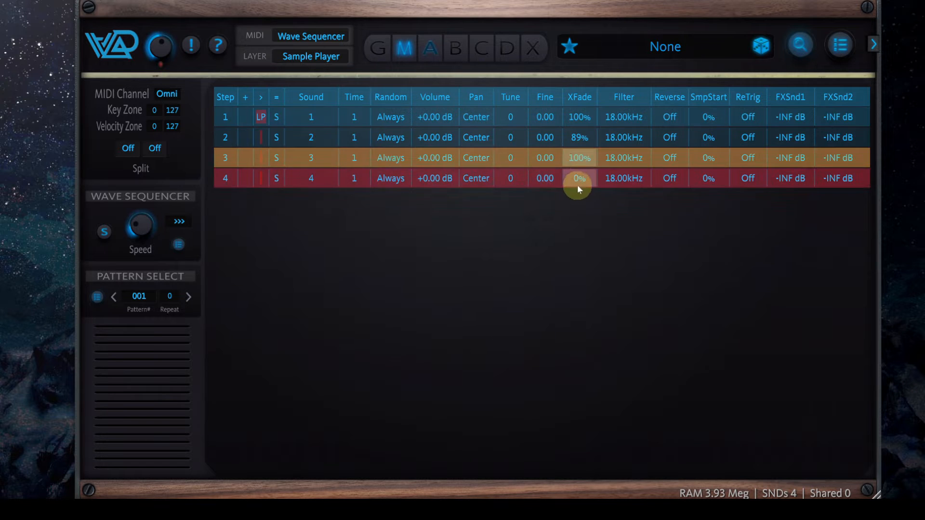
{"action": "left_click_drag", "start_coordinate": [577, 185], "coordinate": [654, 0]}
{"action": "left_click_drag", "start_coordinate": [579, 138], "coordinate": [586, 140]}
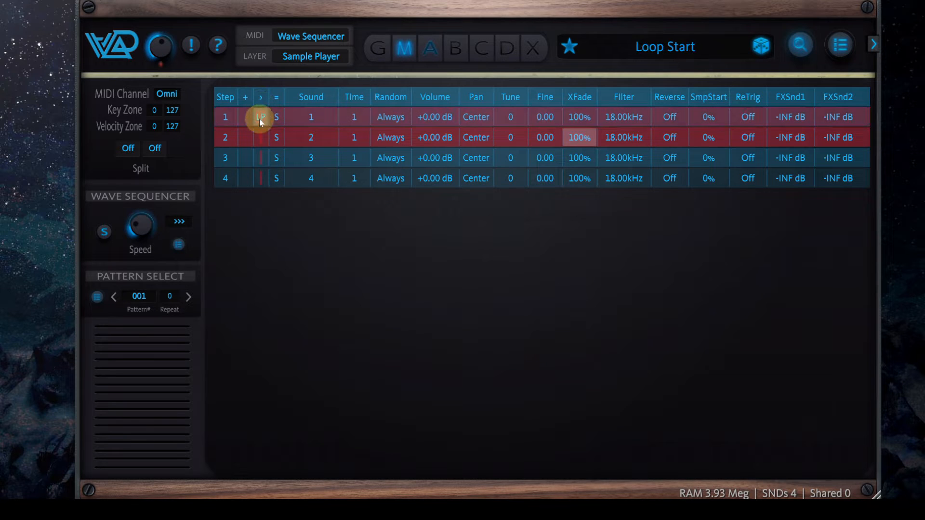
Try the loop start on step 3 and step 2, and return it to step 1
{"action": "left_click", "coordinate": [261, 153]}
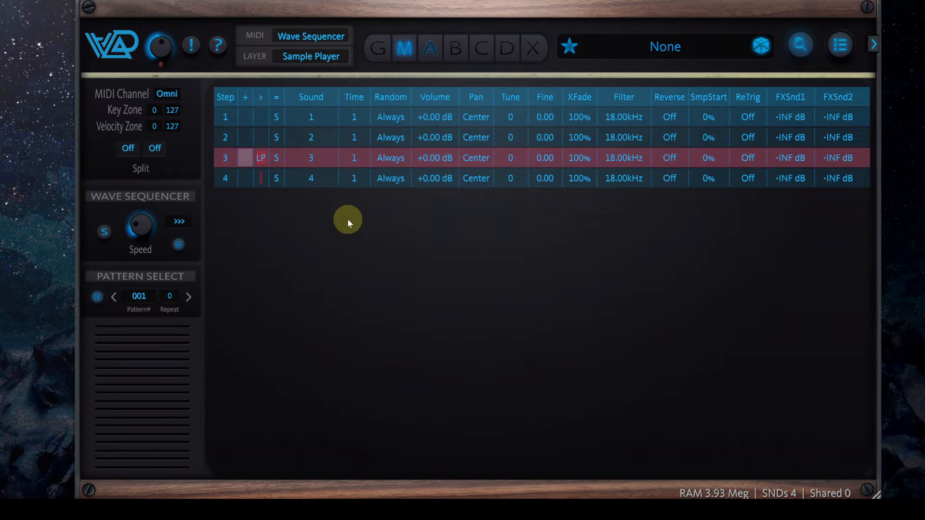
{"action": "left_click", "coordinate": [259, 139]}
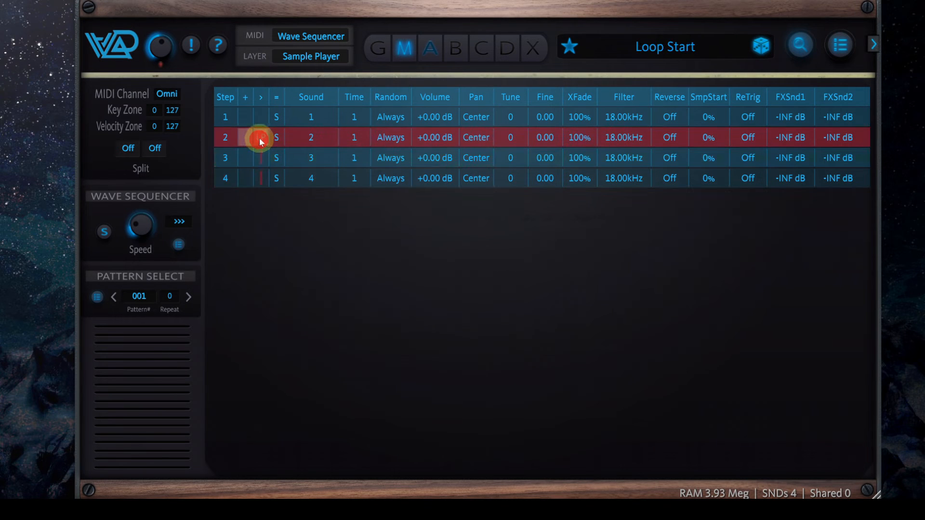
{"action": "left_click", "coordinate": [259, 117]}
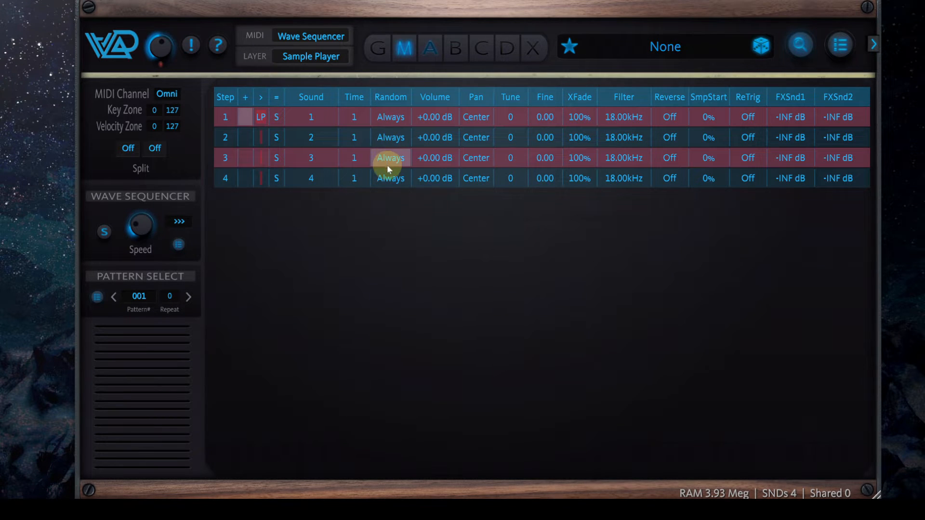
Set step 4's Random chance to 9% and its Tune to 12
{"action": "left_click_drag", "start_coordinate": [389, 179], "coordinate": [396, 326]}
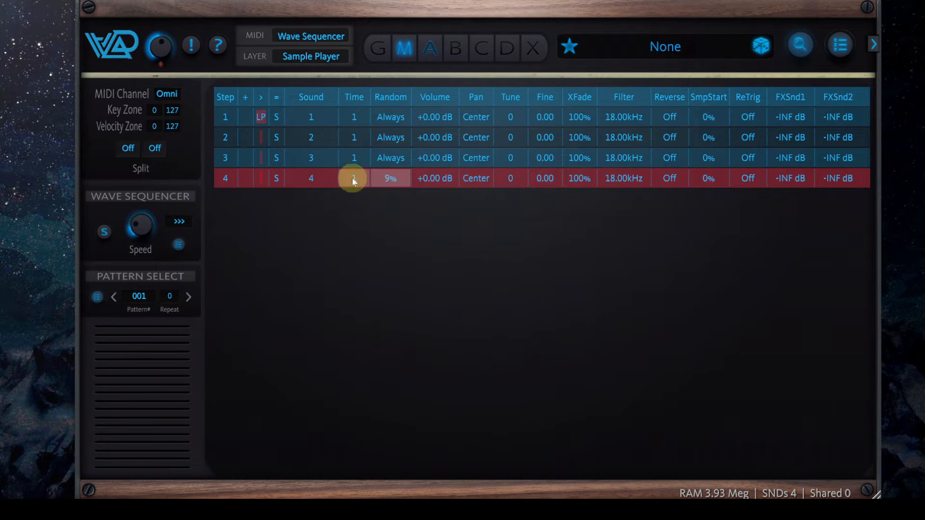
{"action": "left_click", "coordinate": [516, 182]}
{"action": "left_click_drag", "start_coordinate": [517, 182], "coordinate": [519, 131]}
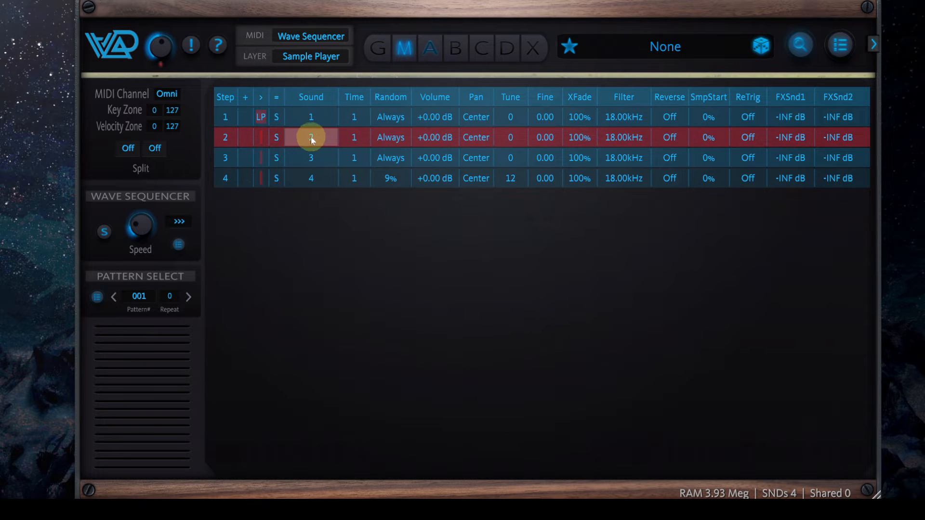
Switch step 2 to multiple sounds and layer sound 2 three times with Coarse tunings 0, 5 and 7
{"action": "left_click", "coordinate": [278, 138]}
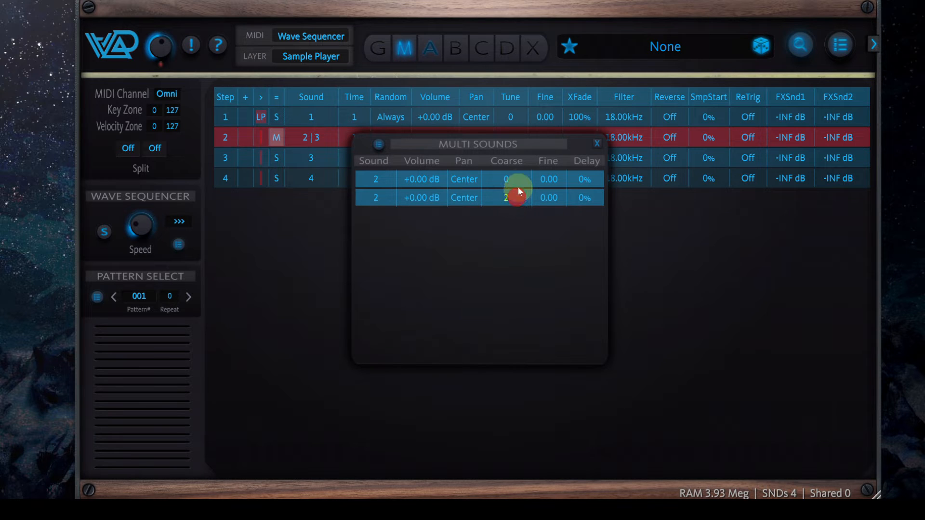
{"action": "left_click", "coordinate": [379, 147]}
{"action": "left_click", "coordinate": [424, 178]}
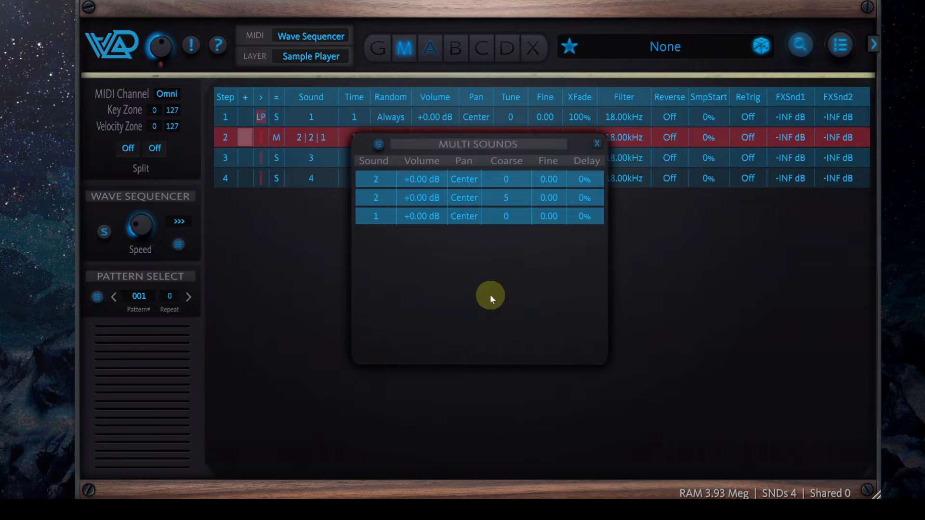
{"action": "left_click_drag", "start_coordinate": [380, 215], "coordinate": [379, 207]}
{"action": "left_click_drag", "start_coordinate": [515, 218], "coordinate": [521, 192]}
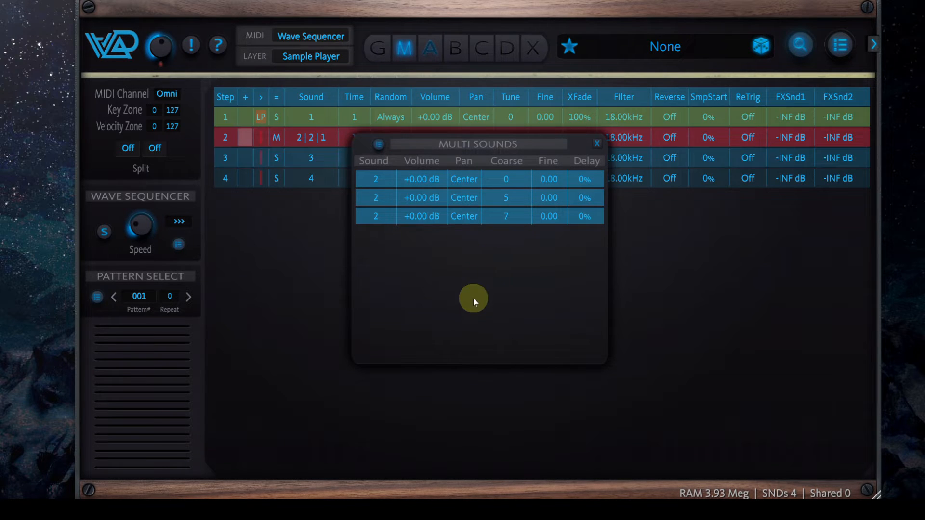
Add a fourth entry to step 2's multi sounds and set its Coarse tuning to 24
{"action": "left_click", "coordinate": [378, 145]}
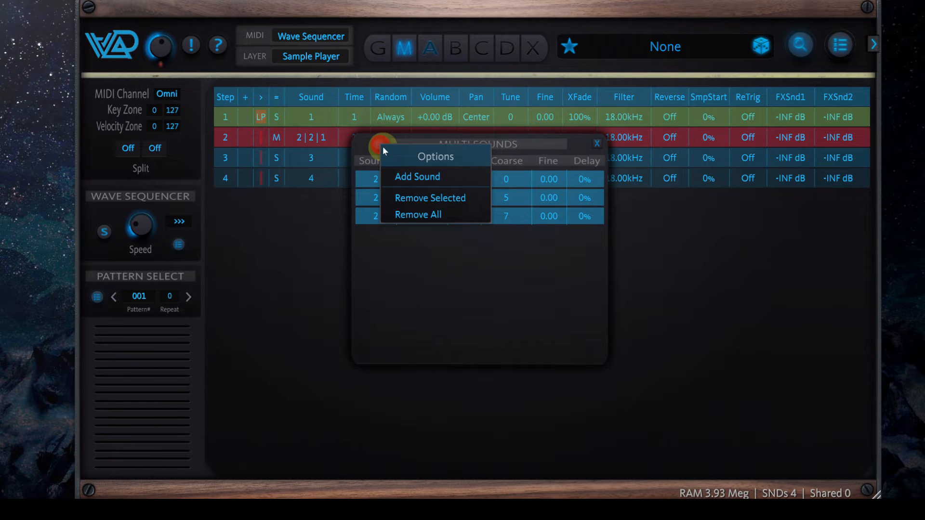
{"action": "left_click", "coordinate": [428, 174]}
{"action": "left_click_drag", "start_coordinate": [522, 237], "coordinate": [528, 141]}
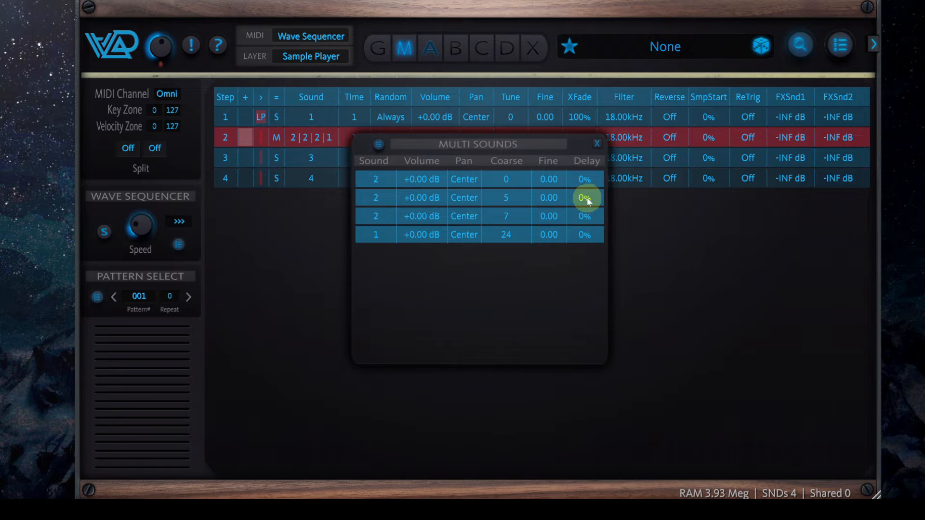
Set the Delay of step 2's second, third and fourth sounds to 21%, 57% and 80%, and close the multi sounds list
{"action": "left_click_drag", "start_coordinate": [588, 199], "coordinate": [594, 183]}
{"action": "left_click_drag", "start_coordinate": [587, 218], "coordinate": [599, 121]}
{"action": "left_click_drag", "start_coordinate": [586, 236], "coordinate": [616, 107]}
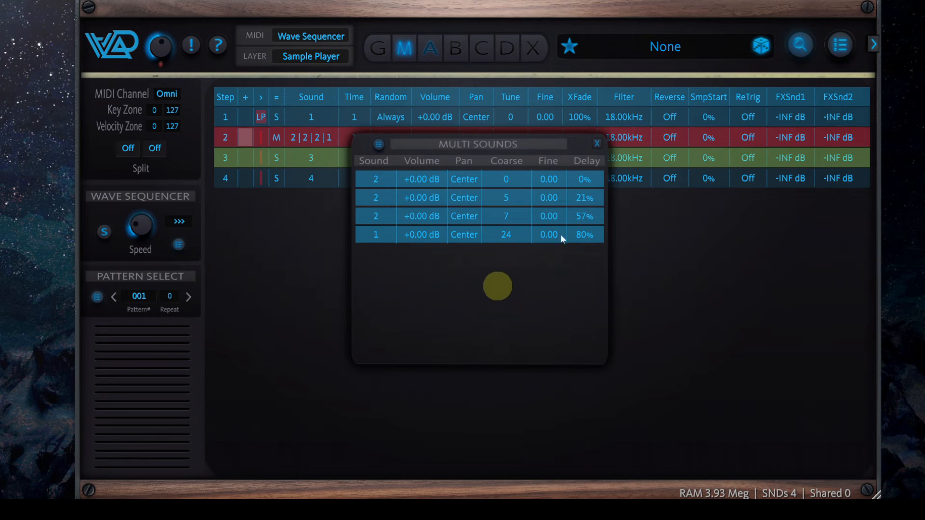
{"action": "left_click", "coordinate": [597, 144]}
Set the XFade of sequence steps 1 and 2 to 0%
{"action": "left_click_drag", "start_coordinate": [580, 118], "coordinate": [558, 314]}
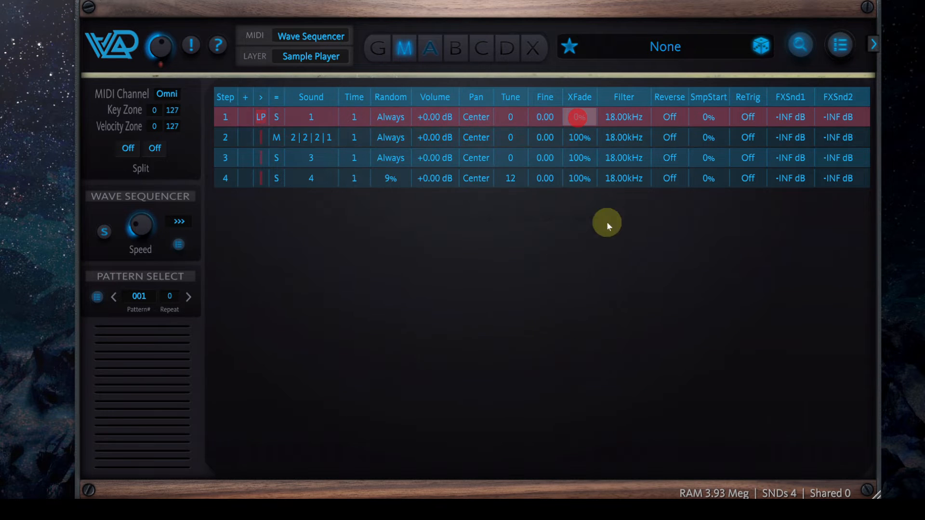
{"action": "left_click_drag", "start_coordinate": [583, 134], "coordinate": [527, 356]}
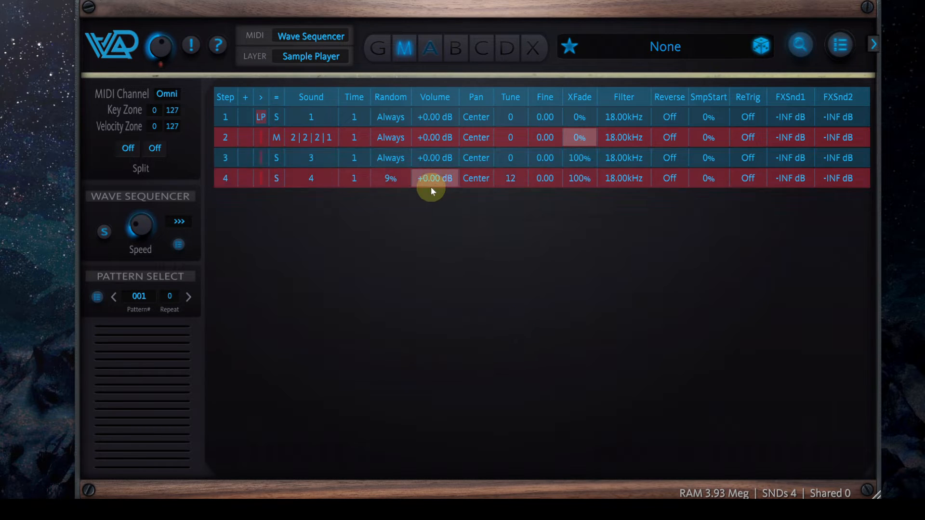
Add Double Chorus and Stereo Delay as layer insert effects
{"action": "left_click", "coordinate": [534, 49]}
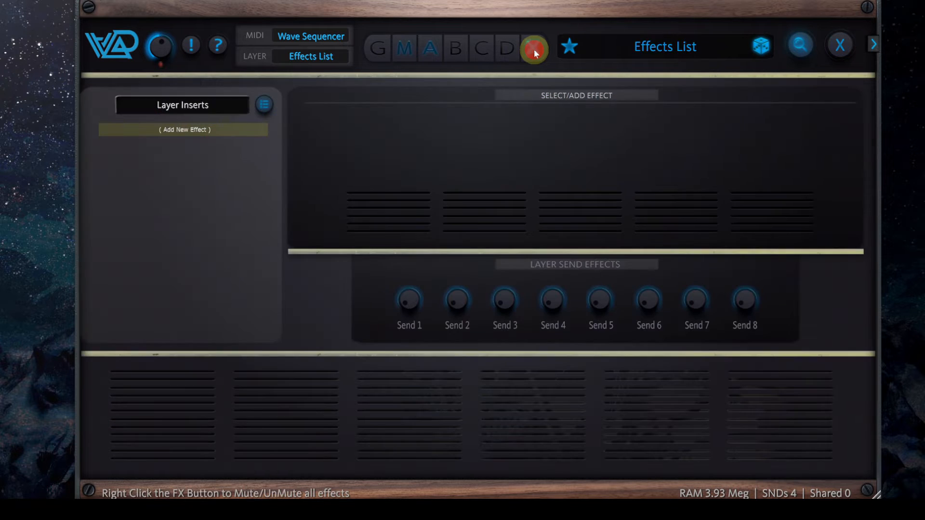
{"action": "left_click", "coordinate": [206, 134]}
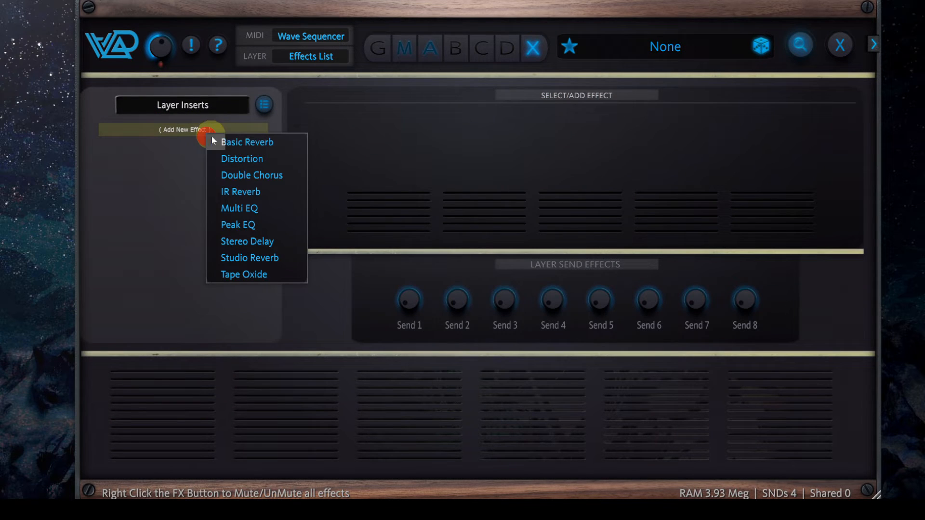
{"action": "left_click", "coordinate": [270, 175]}
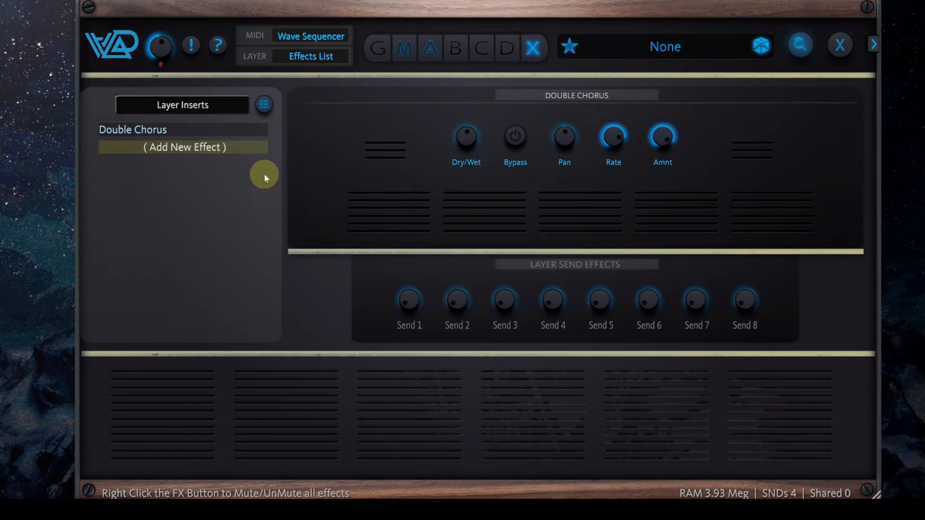
{"action": "left_click", "coordinate": [202, 148]}
{"action": "left_click", "coordinate": [264, 256]}
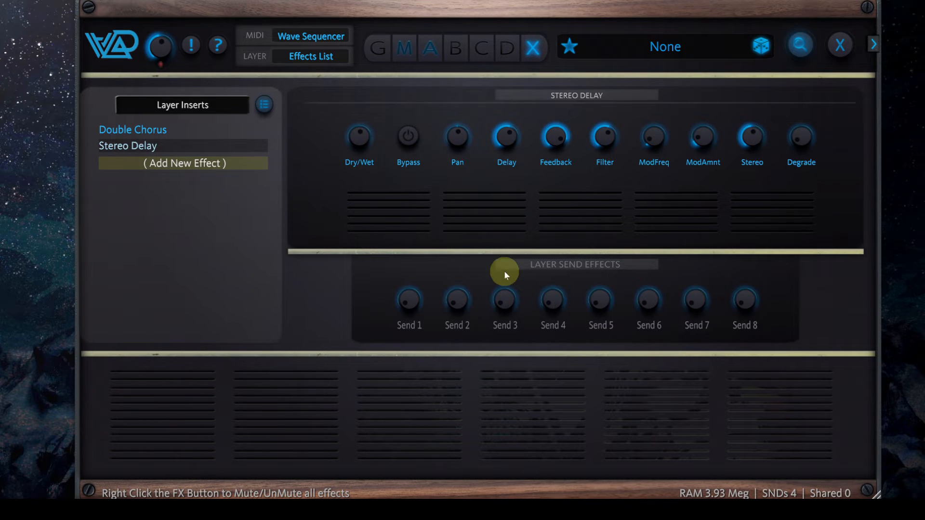
Return to the Wave Sequencer and adjust the Random chance of step 4
{"action": "left_click", "coordinate": [408, 54]}
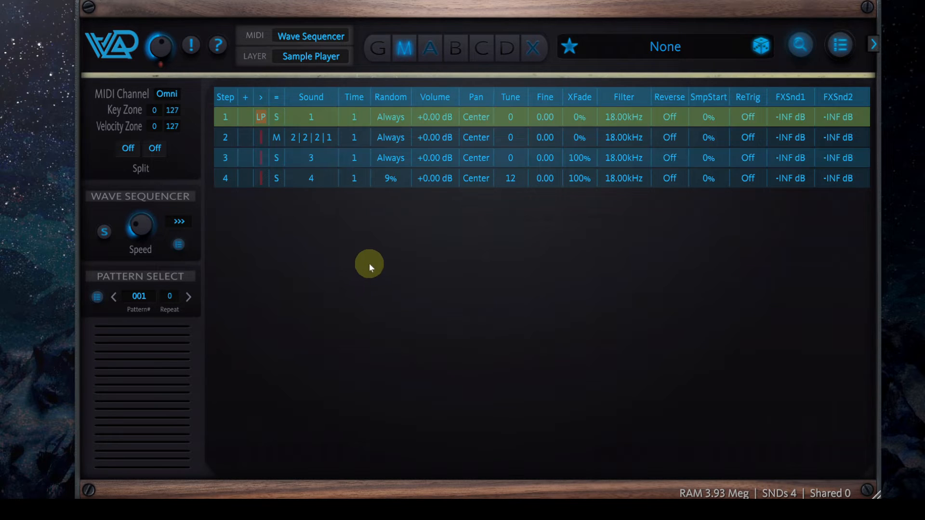
{"action": "mouse_move", "coordinate": [390, 178]}
{"action": "left_mouse_down"}
{"action": "mouse_move", "coordinate": [402, 137]}
{"action": "mouse_move", "coordinate": [476, 267]}
{"action": "left_mouse_up"}
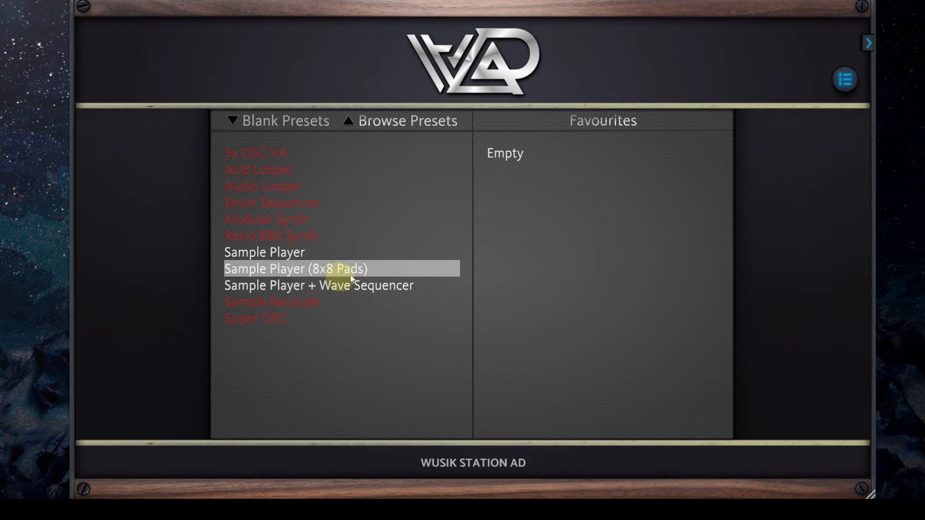
Start a blank Sample Player + Wave Sequencer preset and load FUNCNORP.Flac from the Test Sounds folder into layer A
{"action": "left_click", "coordinate": [412, 286]}
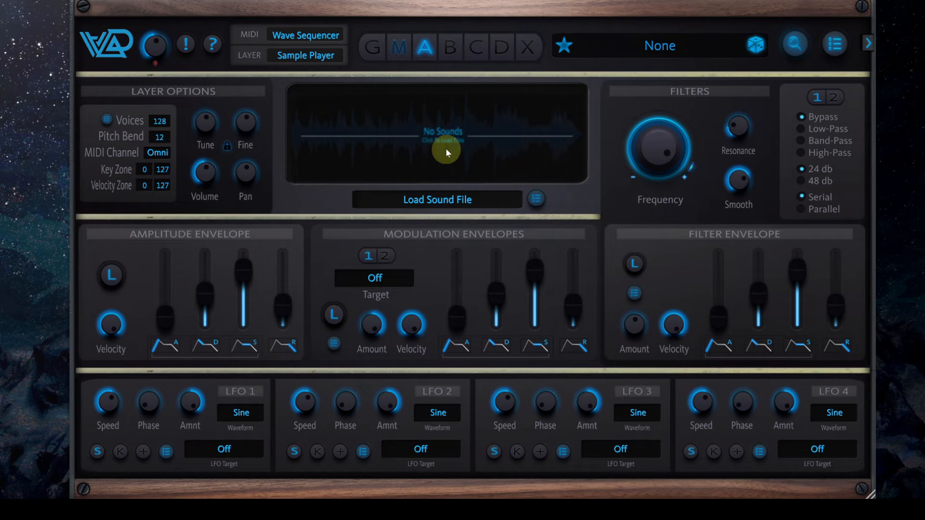
{"action": "left_click", "coordinate": [448, 136]}
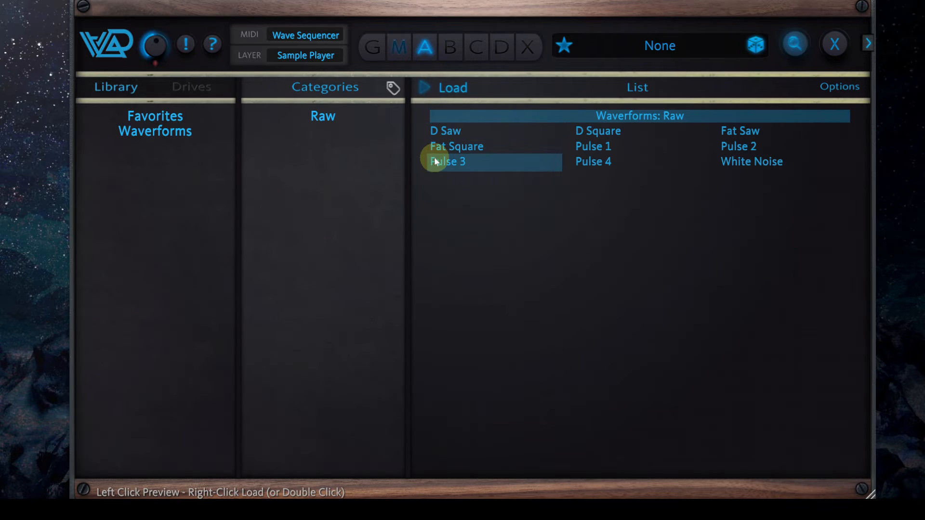
{"action": "left_click", "coordinate": [176, 87]}
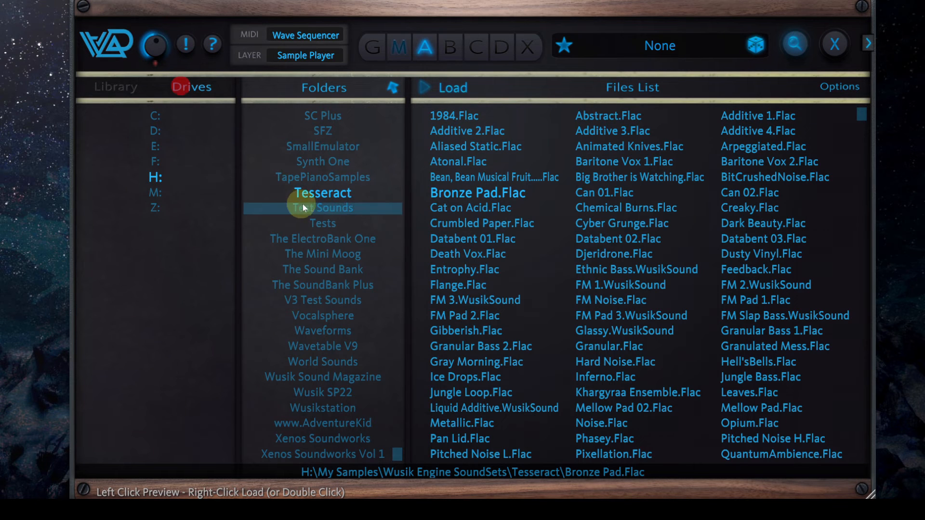
{"action": "left_click", "coordinate": [340, 206]}
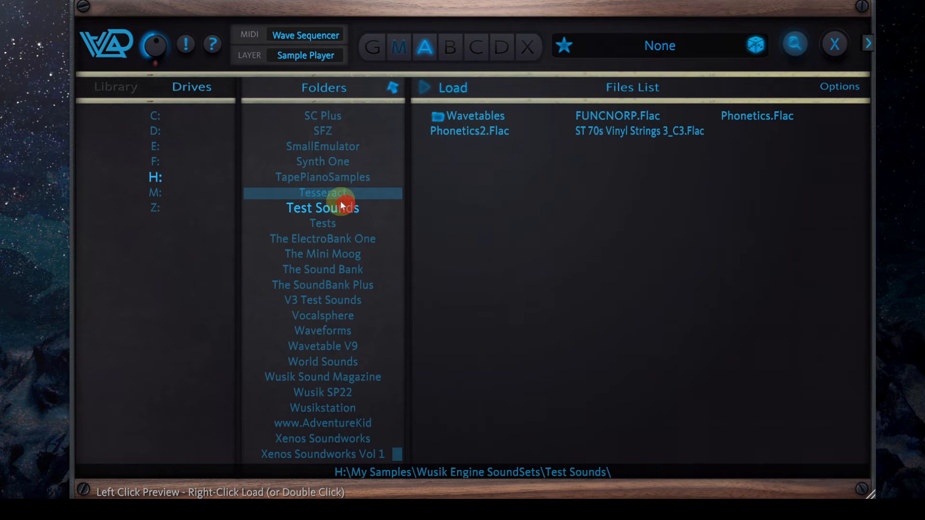
{"action": "left_click", "coordinate": [643, 114]}
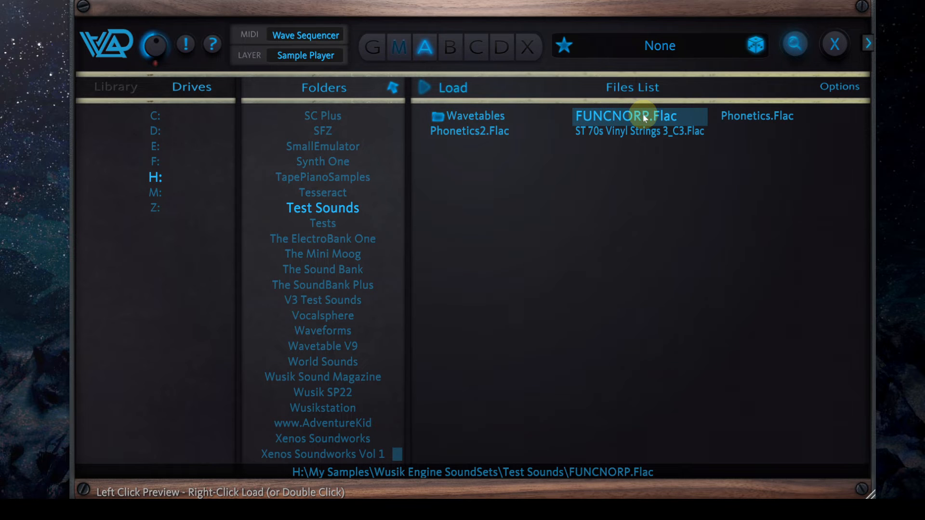
{"action": "right_click", "coordinate": [643, 116]}
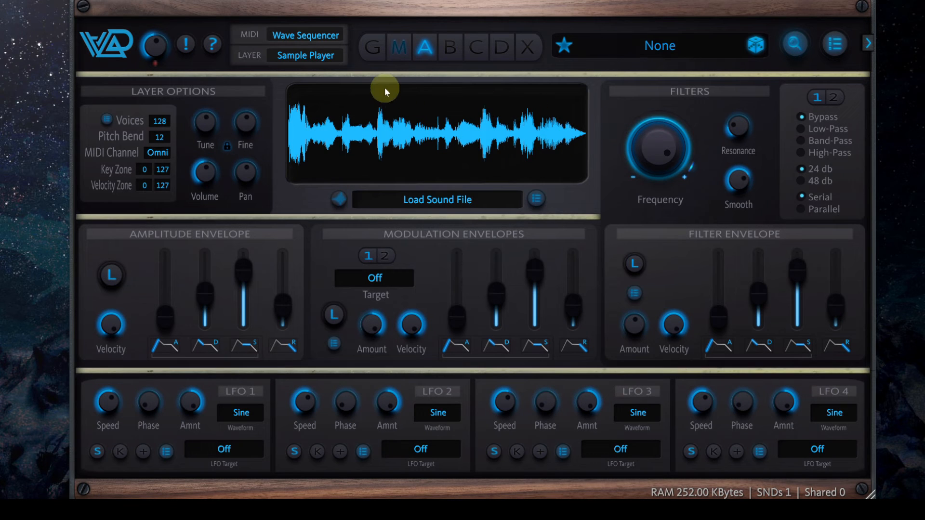
Switch to the Wave Sequencer and add 8 steps to the empty sequence
{"action": "left_click", "coordinate": [395, 48]}
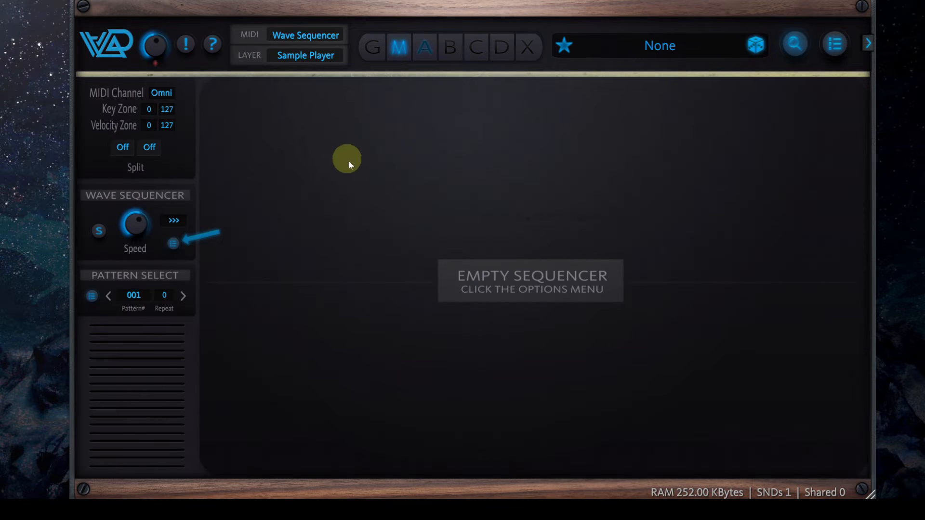
{"action": "left_click", "coordinate": [175, 242]}
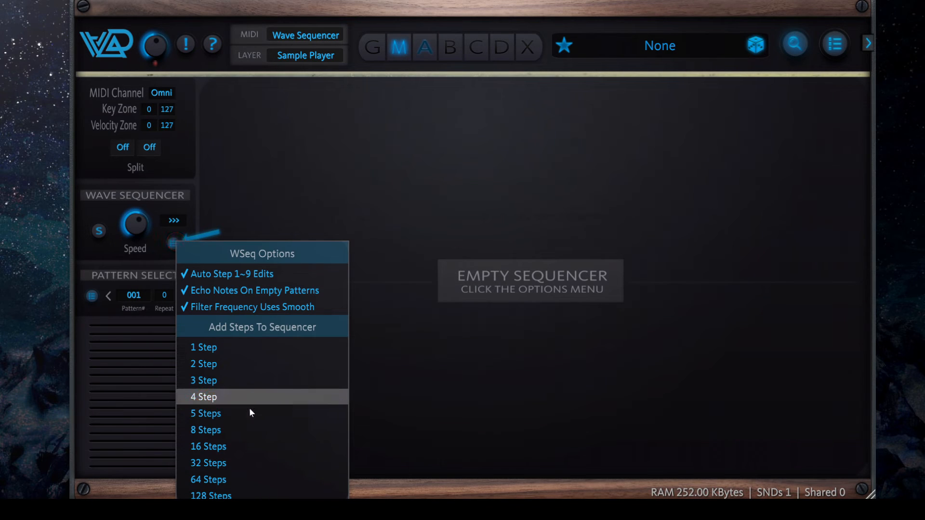
{"action": "left_click", "coordinate": [252, 430]}
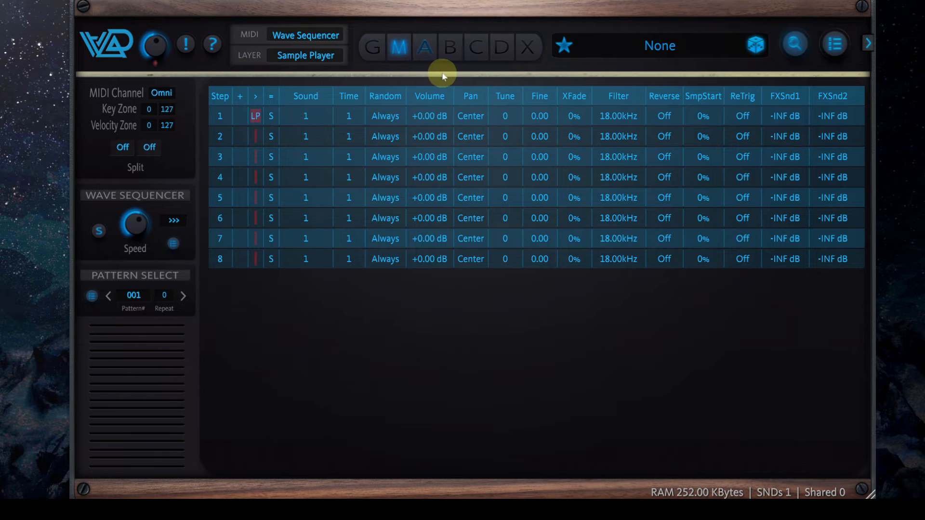
Lower the Tune of layer A to -16 in the Sample Player
{"action": "left_click", "coordinate": [425, 46]}
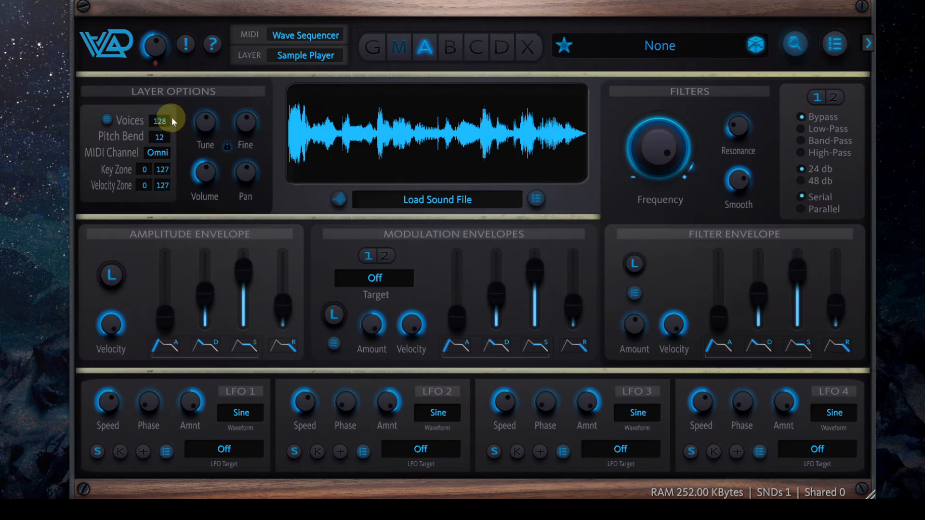
{"action": "left_click", "coordinate": [204, 127]}
{"action": "left_click_drag", "start_coordinate": [205, 128], "coordinate": [205, 148]}
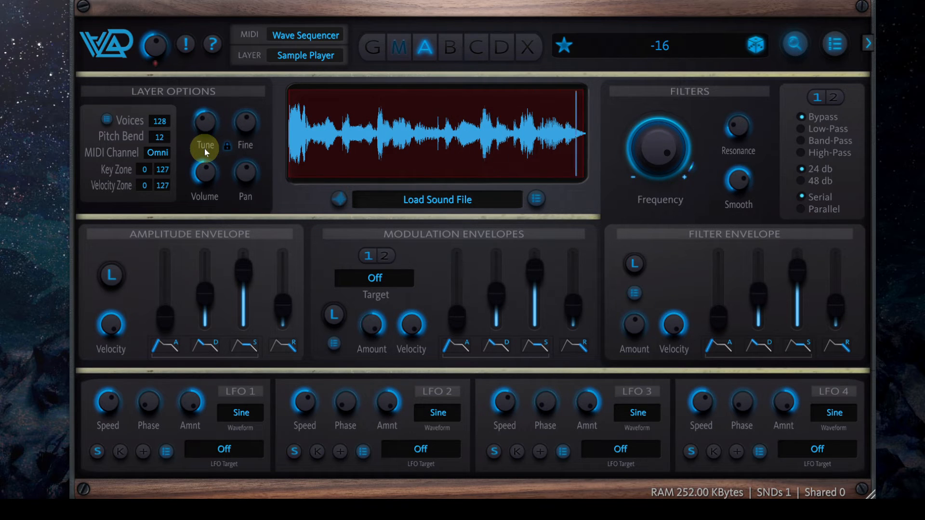
Return to the Wave Sequencer and turn Reverse on for steps 2, 4, 6 and 7
{"action": "left_click", "coordinate": [398, 53]}
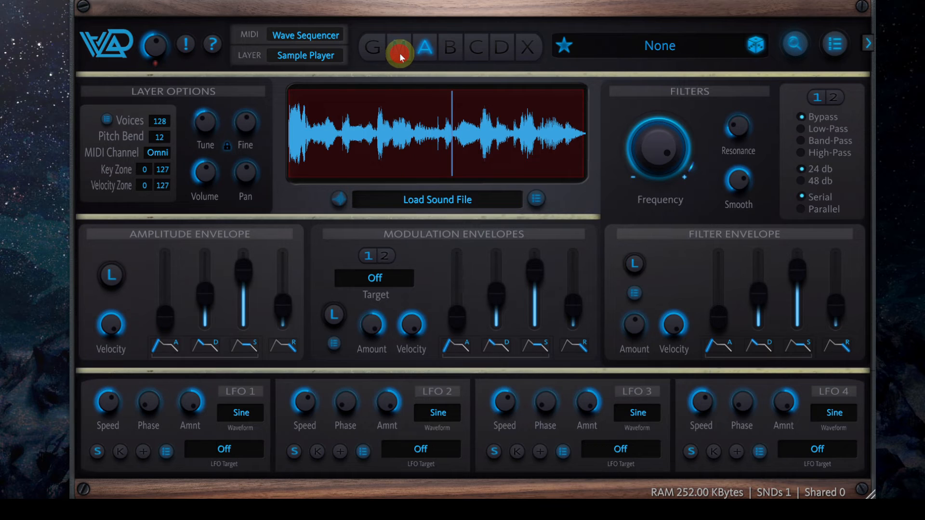
{"action": "left_click", "coordinate": [141, 232]}
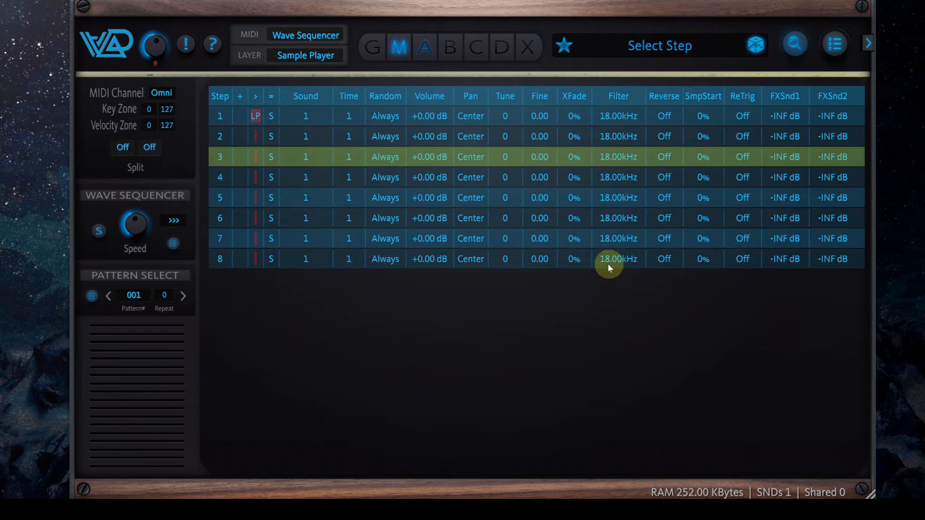
{"action": "left_click", "coordinate": [663, 137]}
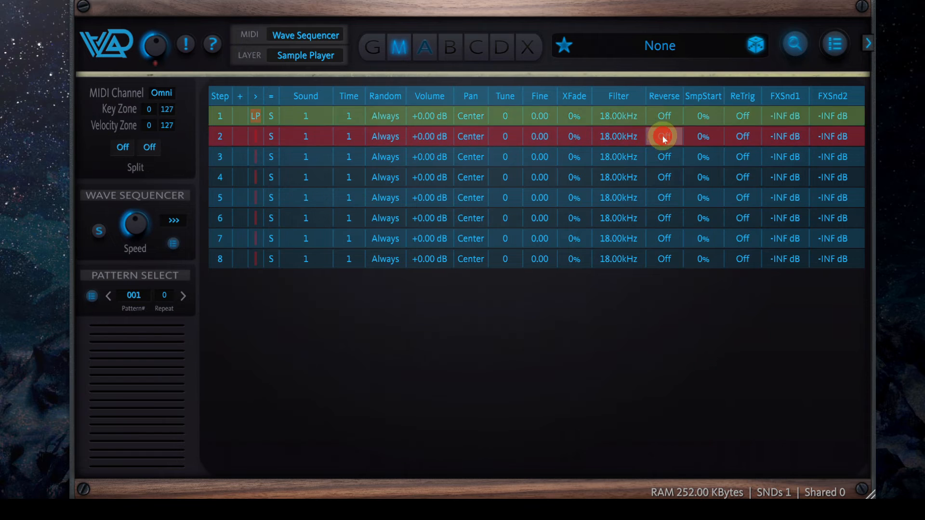
{"action": "left_click", "coordinate": [667, 177]}
{"action": "left_click", "coordinate": [665, 219]}
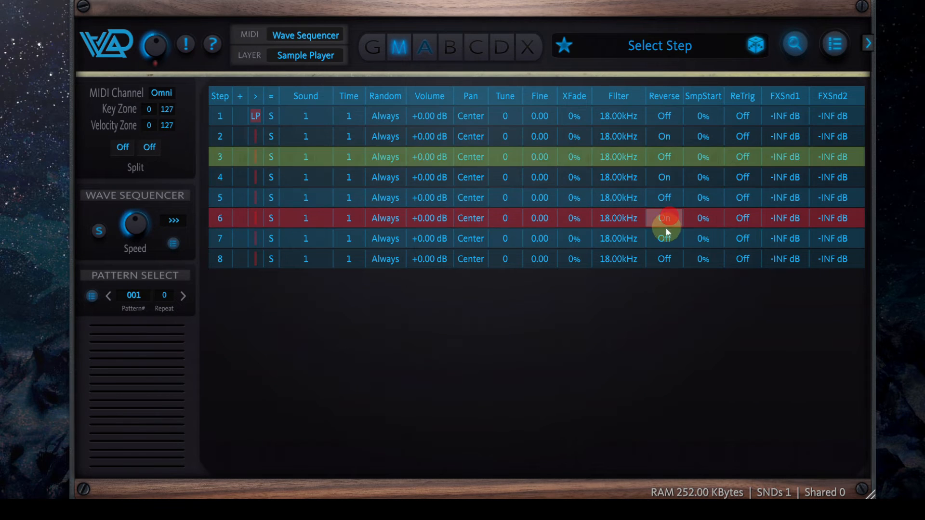
{"action": "left_click", "coordinate": [664, 236]}
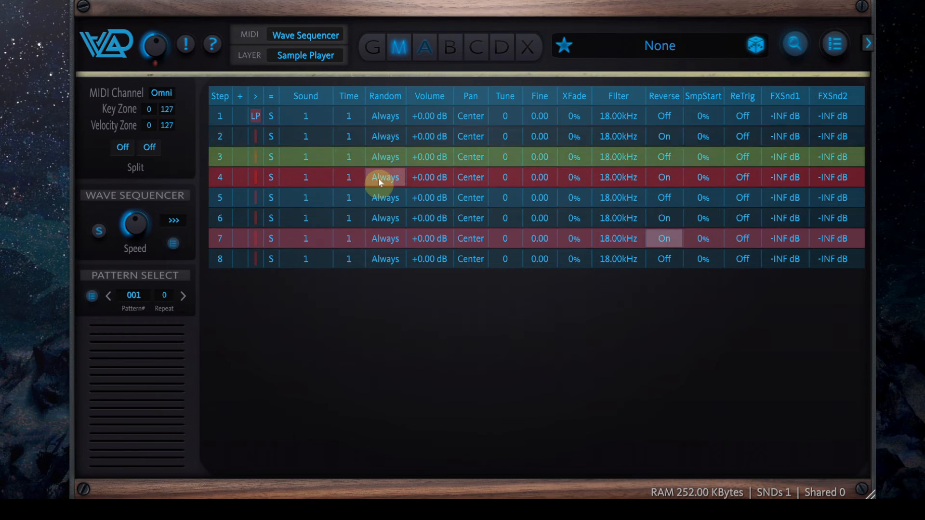
Set the Time of sequence steps 2 and 7 to 2
{"action": "left_click", "coordinate": [353, 135]}
{"action": "left_click_drag", "start_coordinate": [354, 134], "coordinate": [354, 131]}
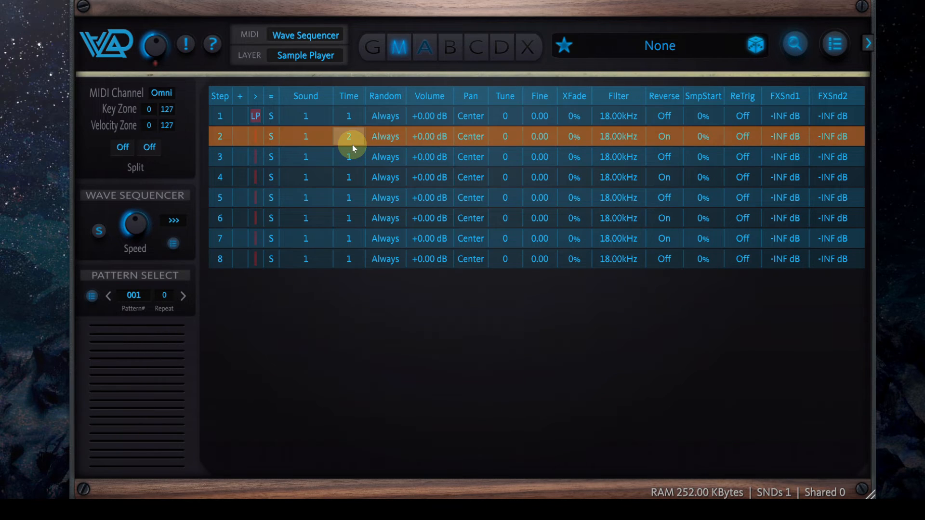
{"action": "left_click", "coordinate": [353, 238]}
{"action": "left_click_drag", "start_coordinate": [354, 240], "coordinate": [354, 230]}
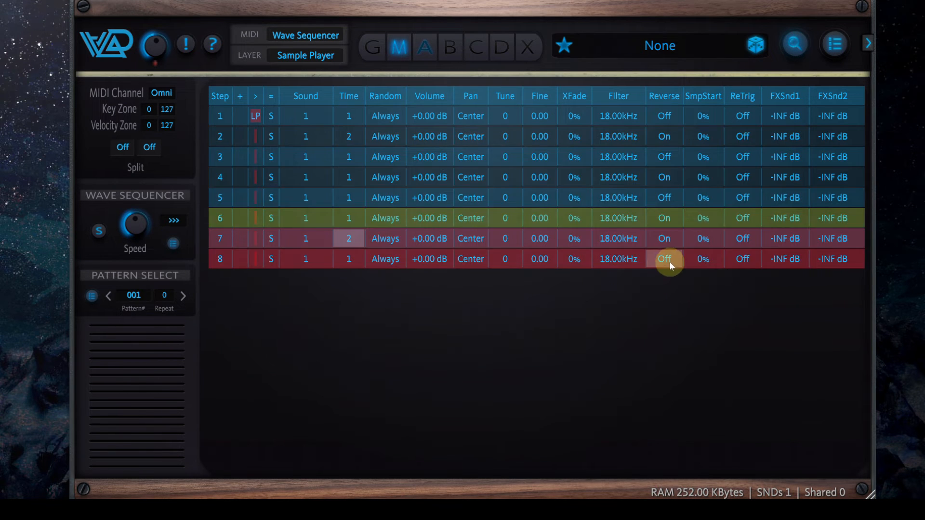
Try Reverse and ReTrig on step 8, switching both back off
{"action": "left_click", "coordinate": [669, 262]}
{"action": "left_click", "coordinate": [663, 258]}
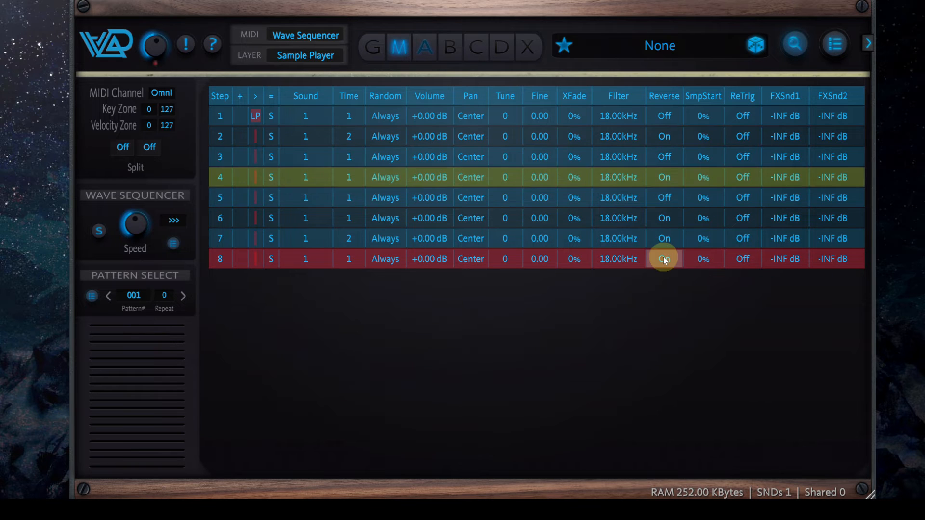
{"action": "left_click", "coordinate": [742, 259]}
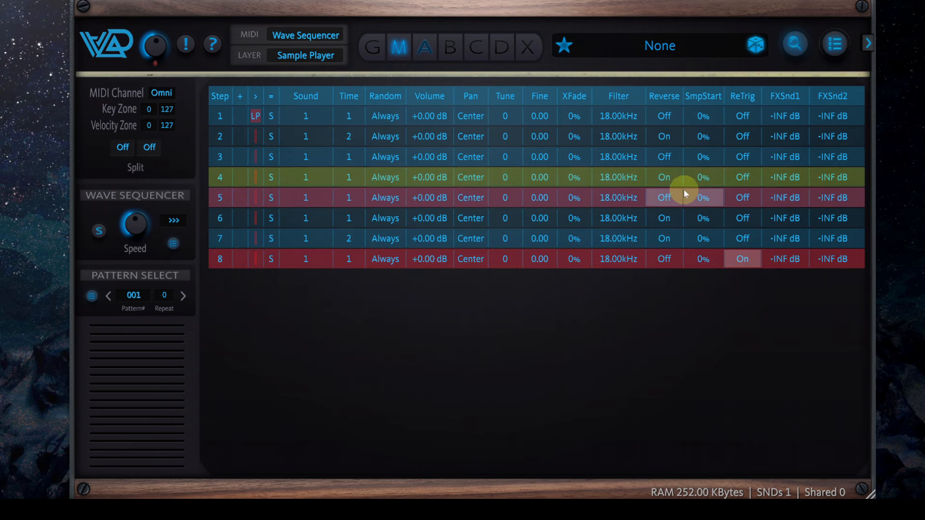
{"action": "left_click", "coordinate": [742, 258]}
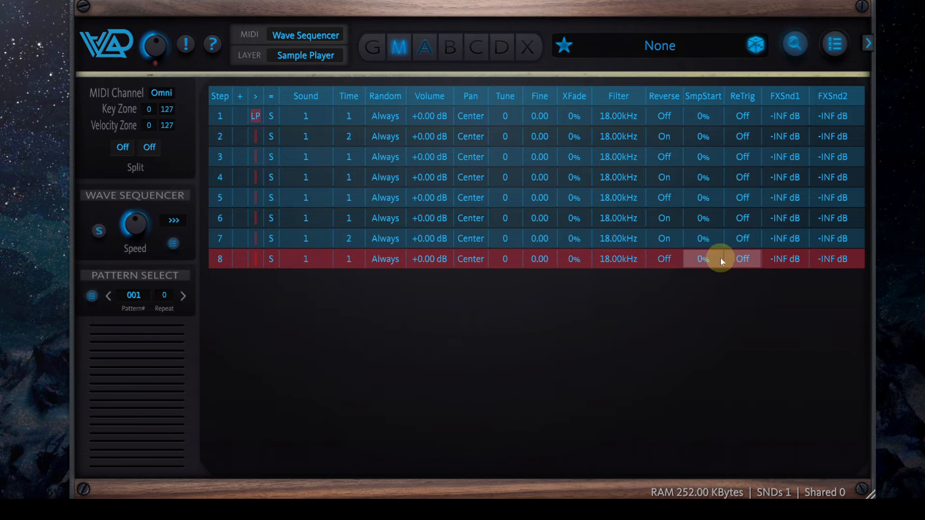
Turn Reverse off for sequence steps 7, 6 and 4
{"action": "left_click", "coordinate": [670, 239]}
{"action": "left_click", "coordinate": [666, 217]}
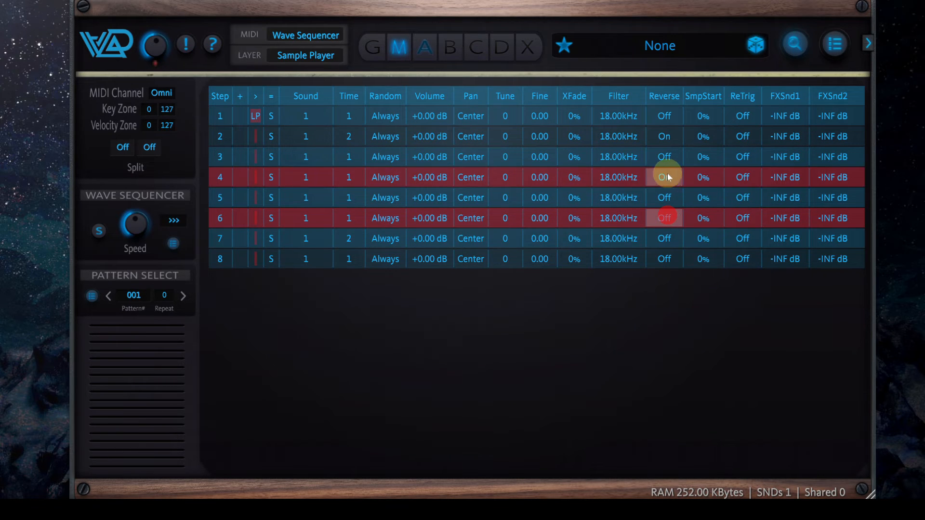
{"action": "left_click", "coordinate": [664, 177]}
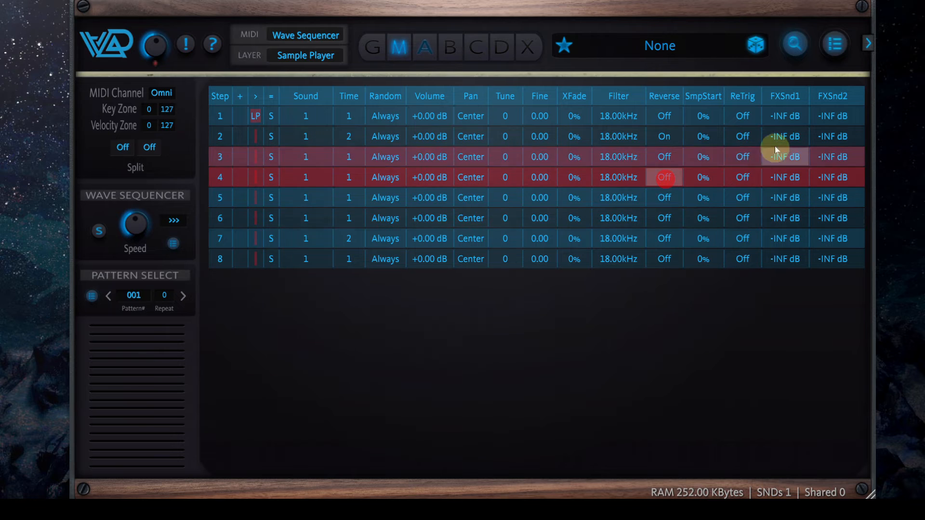
Offset the SmpStart of steps 2, 3, 4, 6 and 7 to about 17%, 18%, 7%, 32% and 49%
{"action": "left_click_drag", "start_coordinate": [709, 143], "coordinate": [715, 118]}
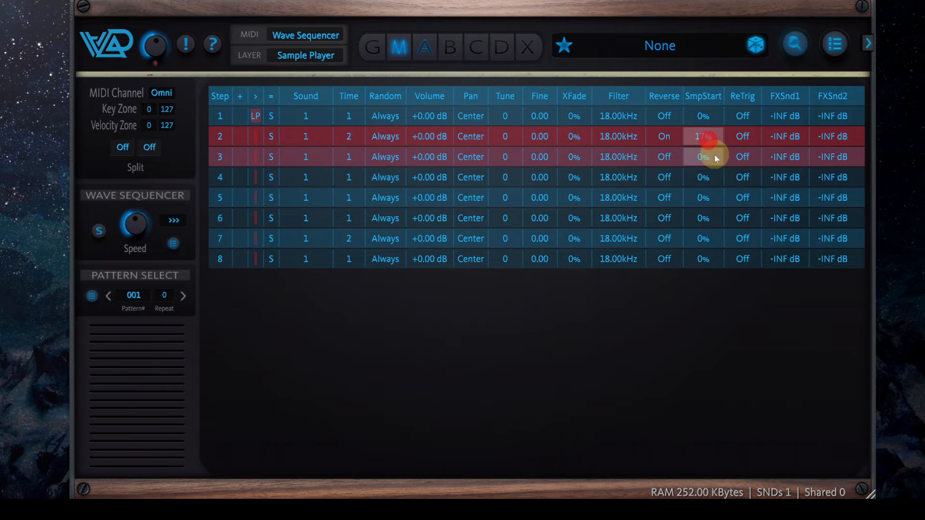
{"action": "left_click_drag", "start_coordinate": [706, 155], "coordinate": [717, 126]}
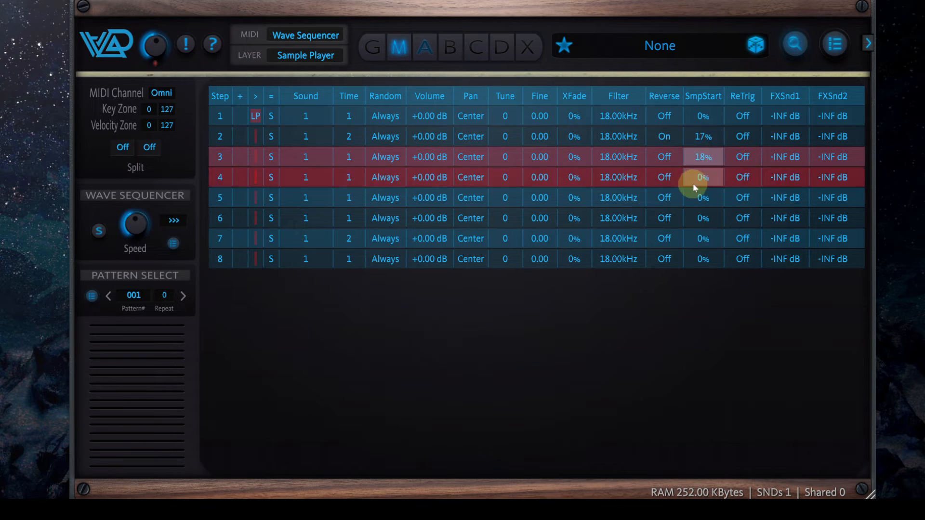
{"action": "left_click_drag", "start_coordinate": [693, 183], "coordinate": [701, 177]}
{"action": "left_click_drag", "start_coordinate": [696, 226], "coordinate": [721, 164]}
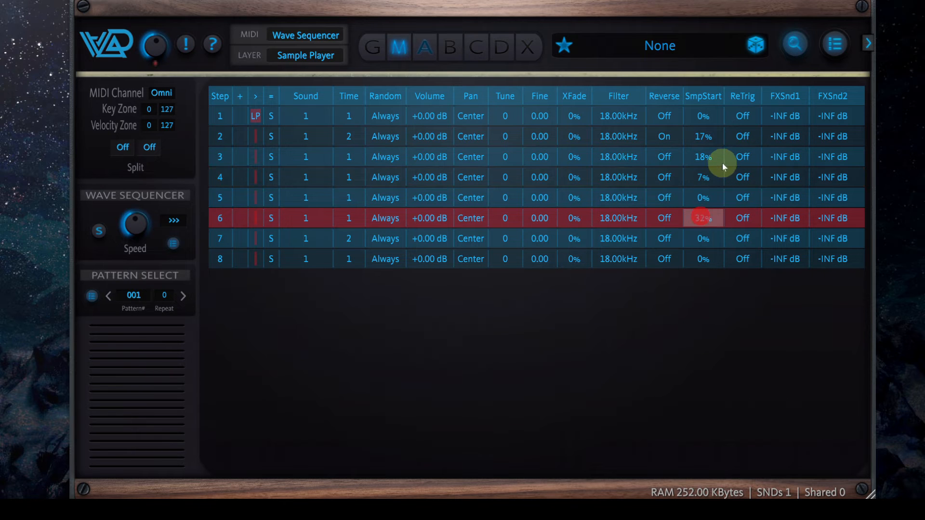
{"action": "left_click", "coordinate": [704, 237]}
{"action": "left_click_drag", "start_coordinate": [704, 237], "coordinate": [724, 158]}
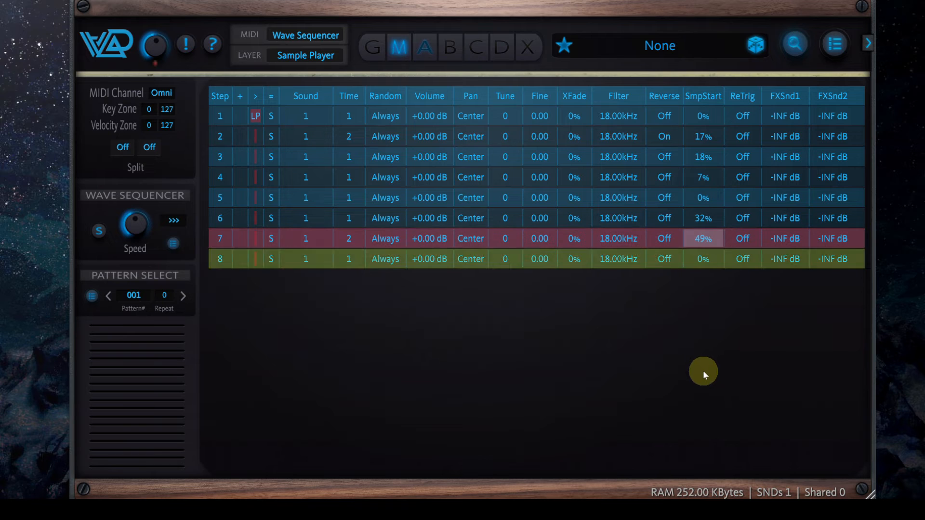
Turn ReTrig on for all eight sequence steps
{"action": "left_click", "coordinate": [741, 115]}
{"action": "left_click", "coordinate": [744, 136]}
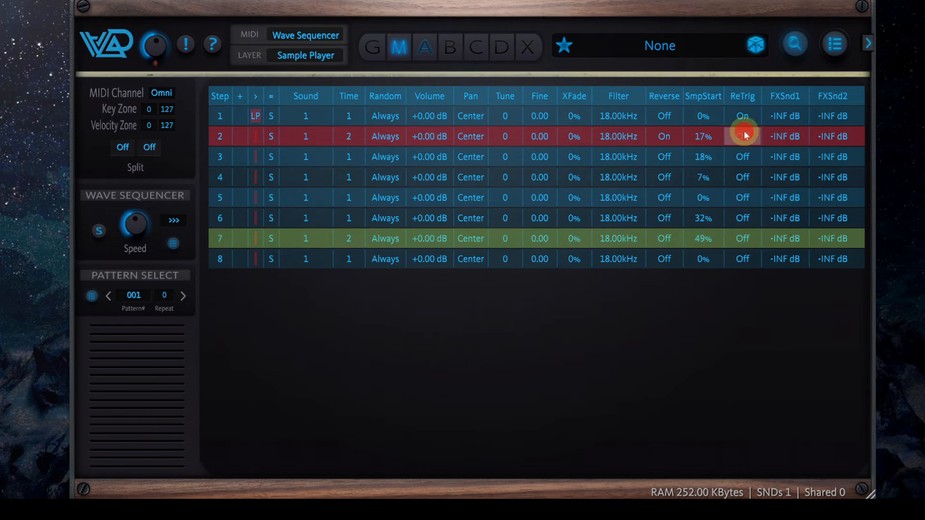
{"action": "left_click", "coordinate": [745, 159]}
{"action": "left_click", "coordinate": [745, 176]}
{"action": "left_click", "coordinate": [746, 198]}
{"action": "left_click", "coordinate": [744, 219]}
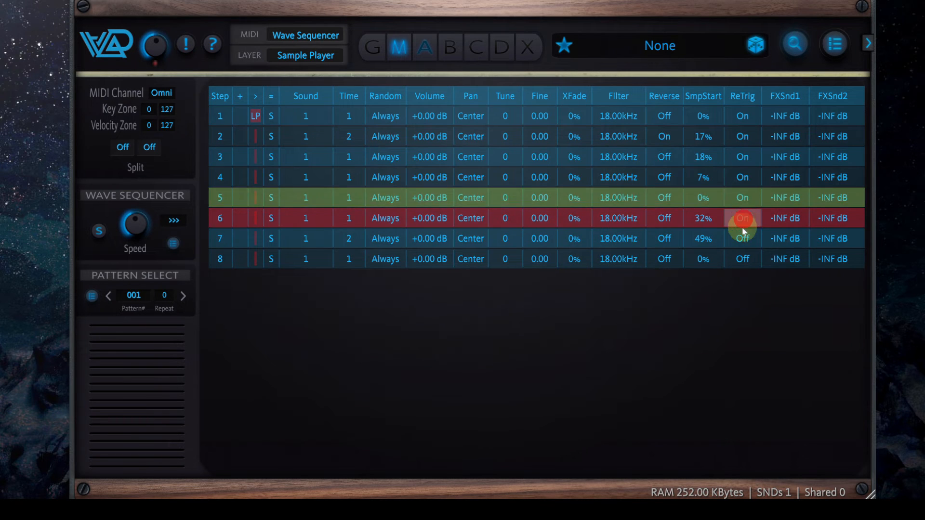
{"action": "left_click", "coordinate": [741, 237]}
{"action": "left_click", "coordinate": [742, 255]}
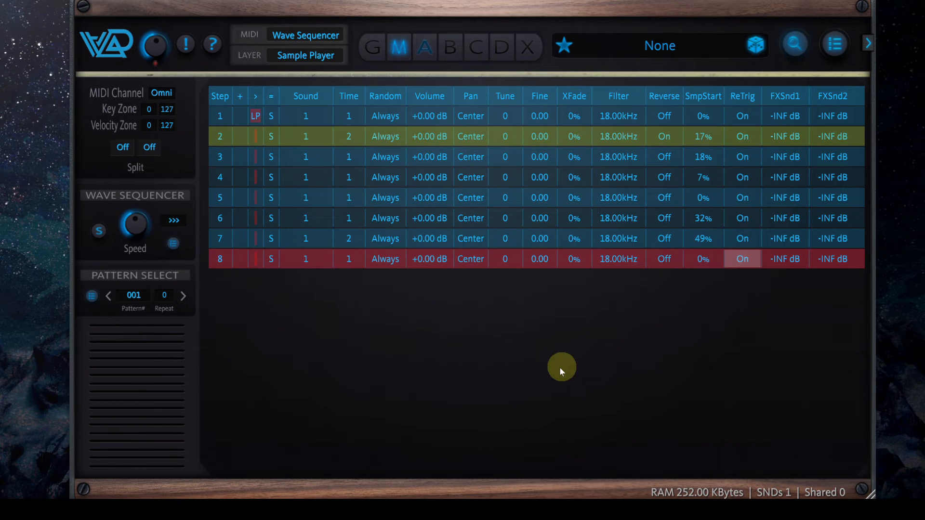
Adjust the sequencer speed and set the playback mode to Random
{"action": "left_click_drag", "start_coordinate": [140, 217], "coordinate": [140, 224]}
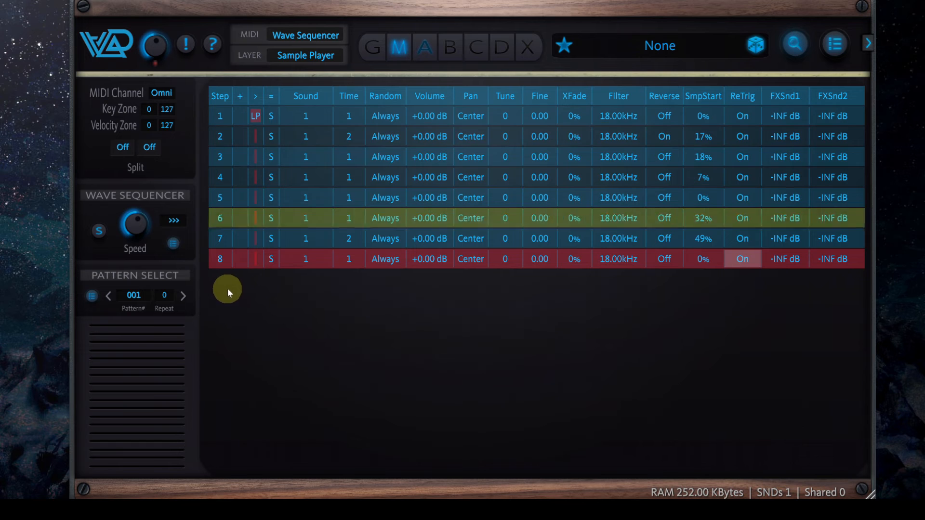
{"action": "left_click", "coordinate": [174, 219]}
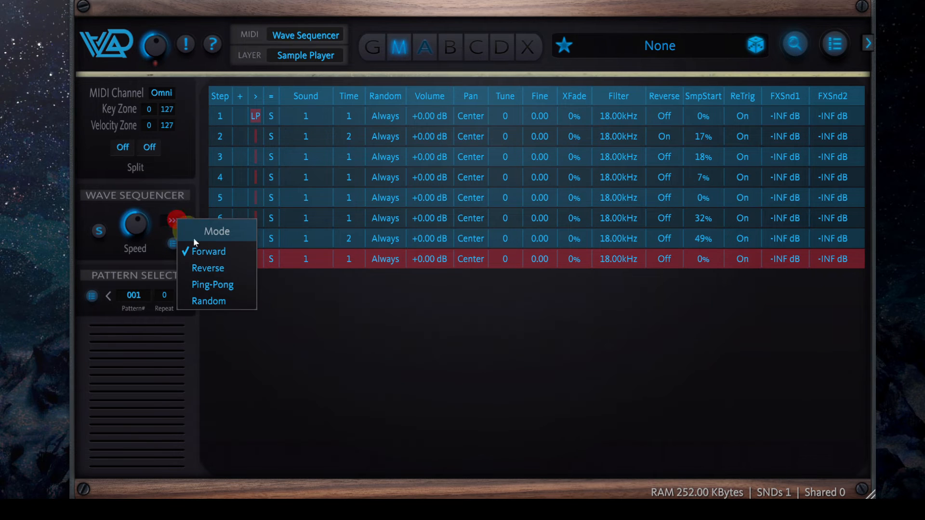
{"action": "left_click", "coordinate": [226, 302]}
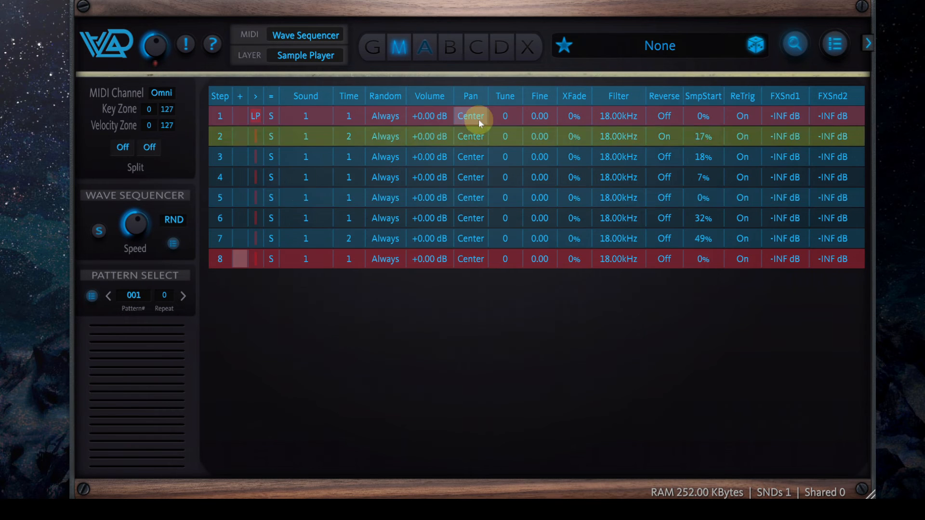
Pan steps 1 to 6 to about R100, L100, R23, L31, R22 and L55, and step 8 to about L17
{"action": "left_click_drag", "start_coordinate": [478, 119], "coordinate": [498, 93]}
{"action": "left_click_drag", "start_coordinate": [474, 137], "coordinate": [473, 471]}
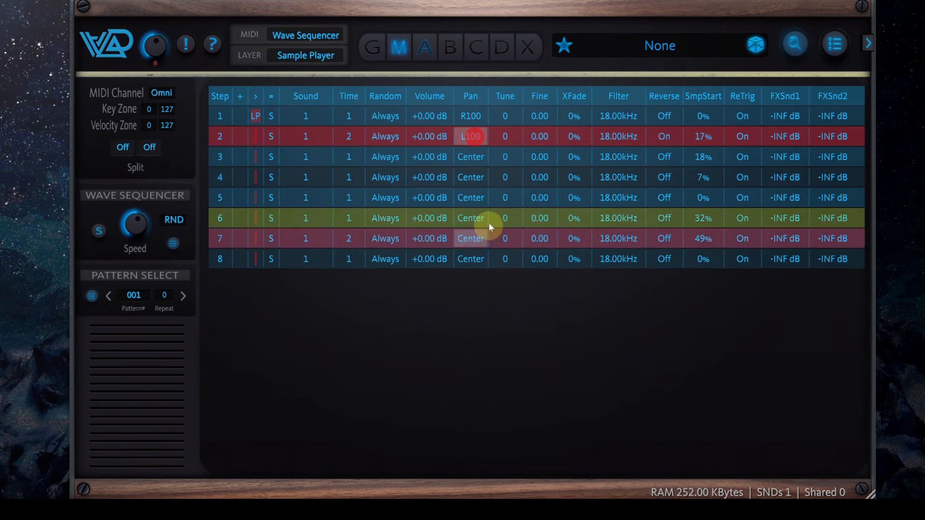
{"action": "mouse_move", "coordinate": [480, 164]}
{"action": "left_mouse_down"}
{"action": "mouse_move", "coordinate": [481, 142]}
{"action": "mouse_move", "coordinate": [470, 210]}
{"action": "mouse_move", "coordinate": [475, 180]}
{"action": "left_mouse_up"}
{"action": "left_click_drag", "start_coordinate": [470, 218], "coordinate": [473, 268]}
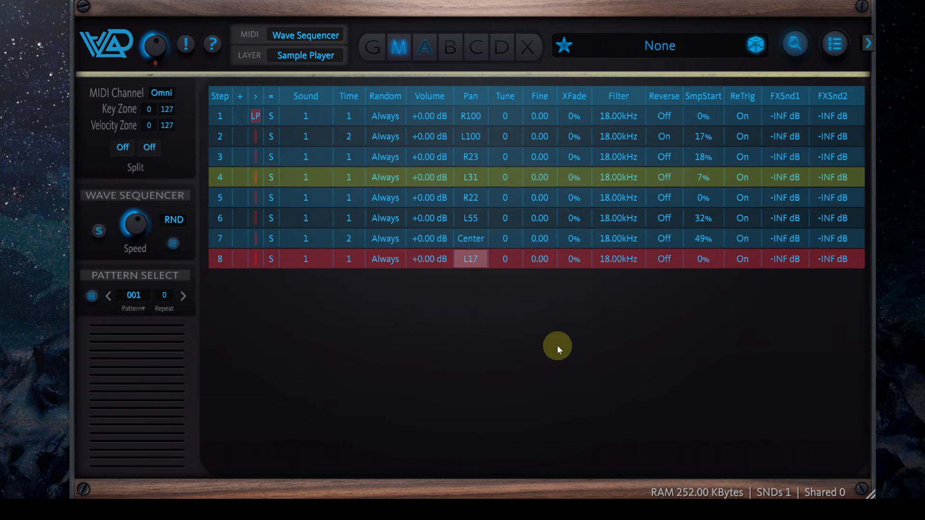
{"action": "scroll", "coordinate": [130, 222], "scroll_direction": "up", "scroll_amount": 3}
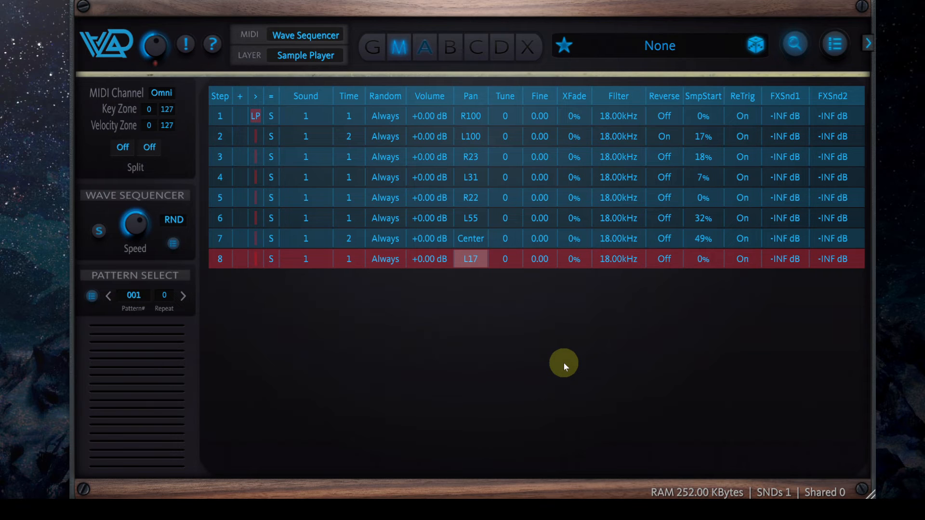
Set the sequencer's playback mode to Forward and add a new empty pattern
{"action": "left_click", "coordinate": [134, 296]}
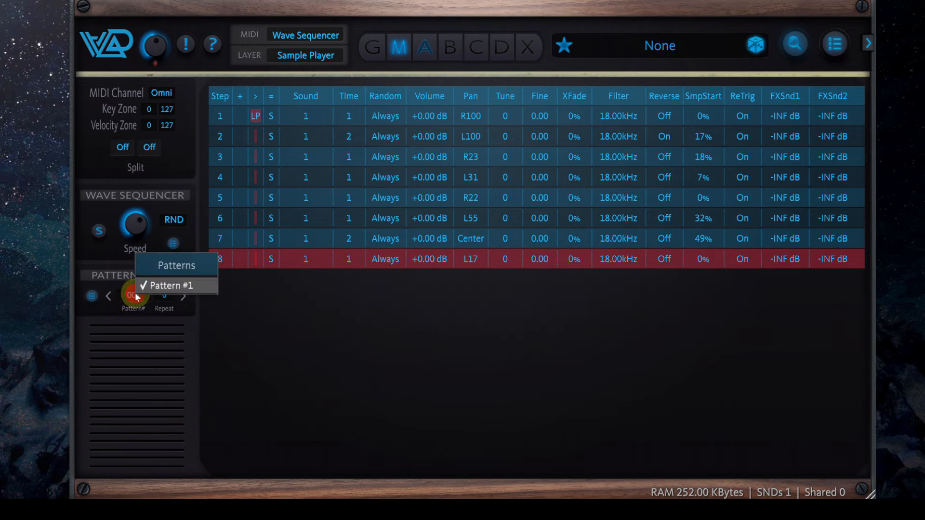
{"action": "left_click", "coordinate": [288, 322]}
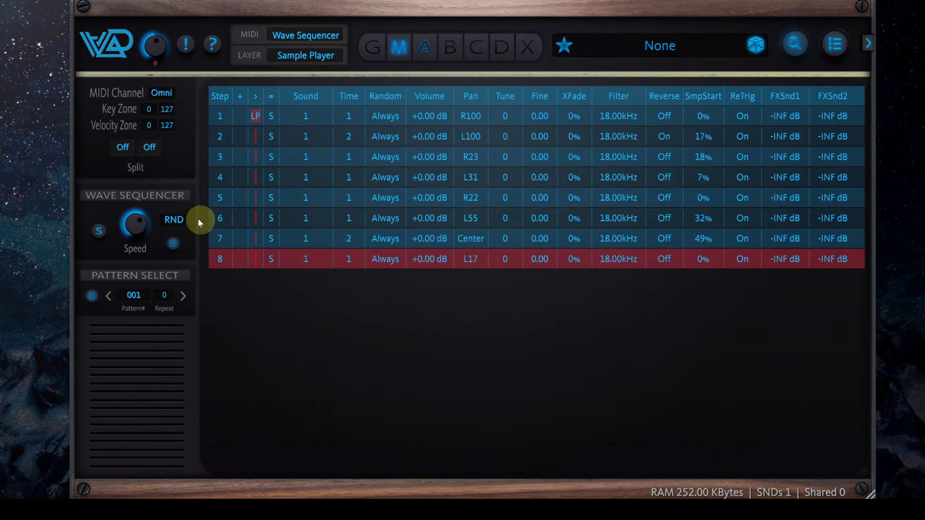
{"action": "left_click", "coordinate": [176, 219]}
{"action": "left_click", "coordinate": [221, 249]}
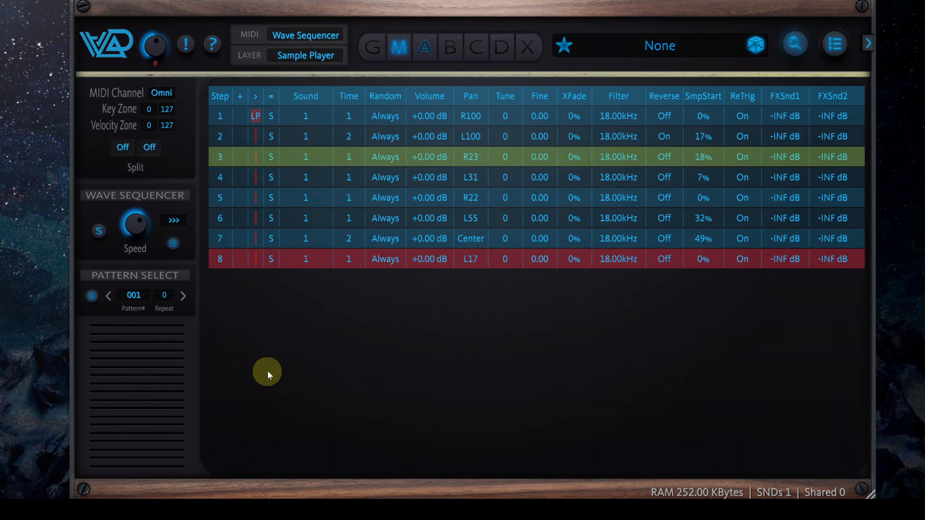
{"action": "left_click", "coordinate": [92, 296]}
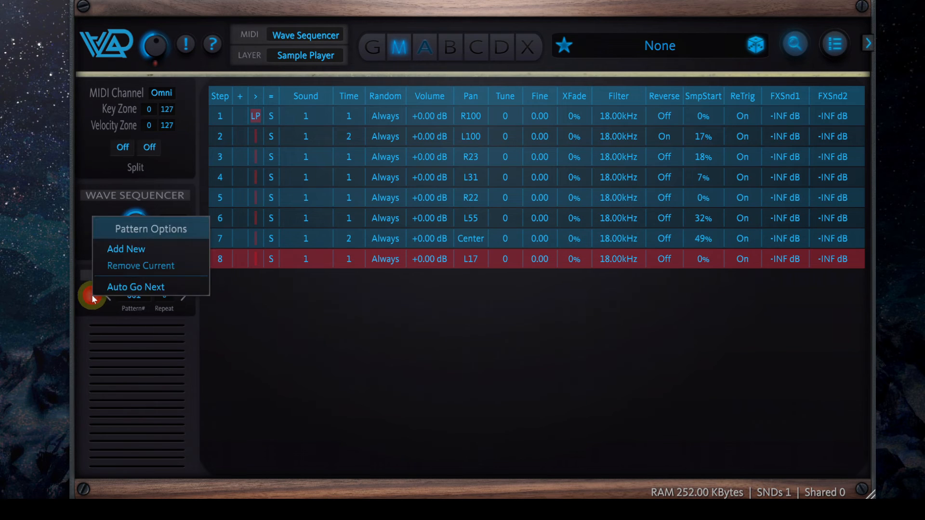
{"action": "left_click", "coordinate": [135, 246]}
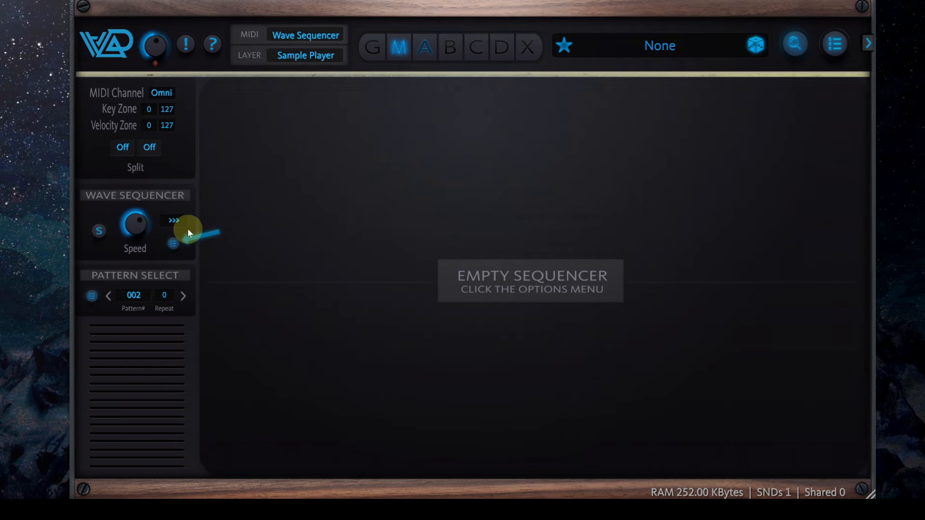
Fill the empty pattern 2 with four sequence steps and turn Reverse on for steps 2 and 3
{"action": "left_click", "coordinate": [172, 243]}
{"action": "left_click", "coordinate": [252, 396]}
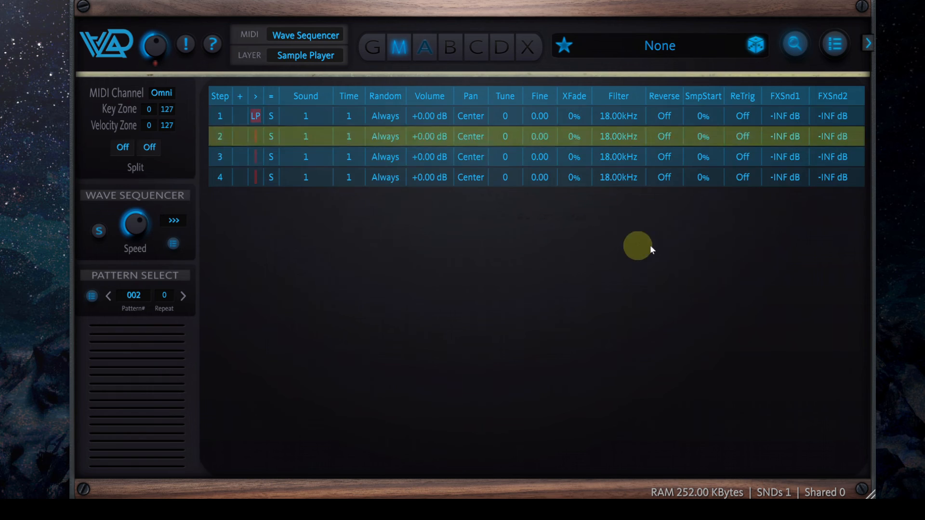
{"action": "left_click", "coordinate": [670, 140]}
{"action": "left_click", "coordinate": [668, 155]}
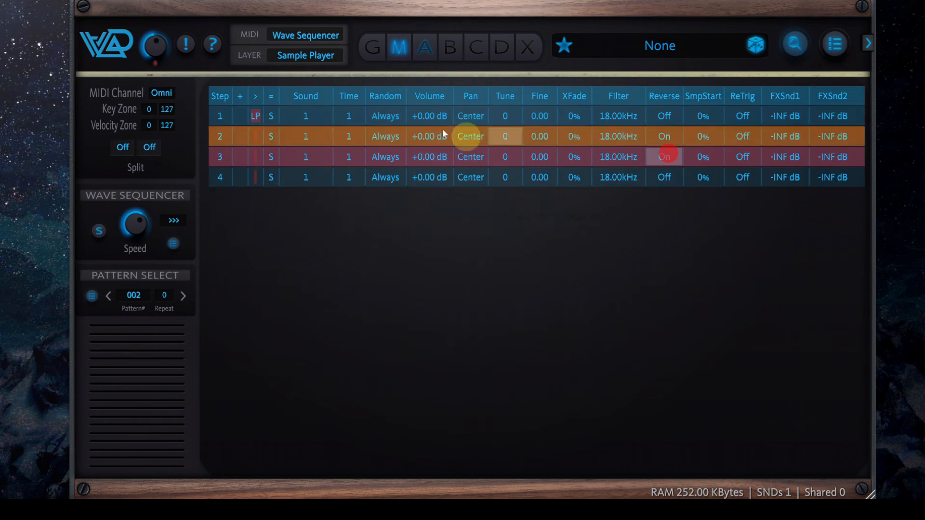
Set Time to 6 for steps 2 and 3, and give step 3 ReTrig on, a 60% sample start and Reverse off
{"action": "left_click", "coordinate": [354, 137]}
{"action": "left_click_drag", "start_coordinate": [353, 137], "coordinate": [357, 118]}
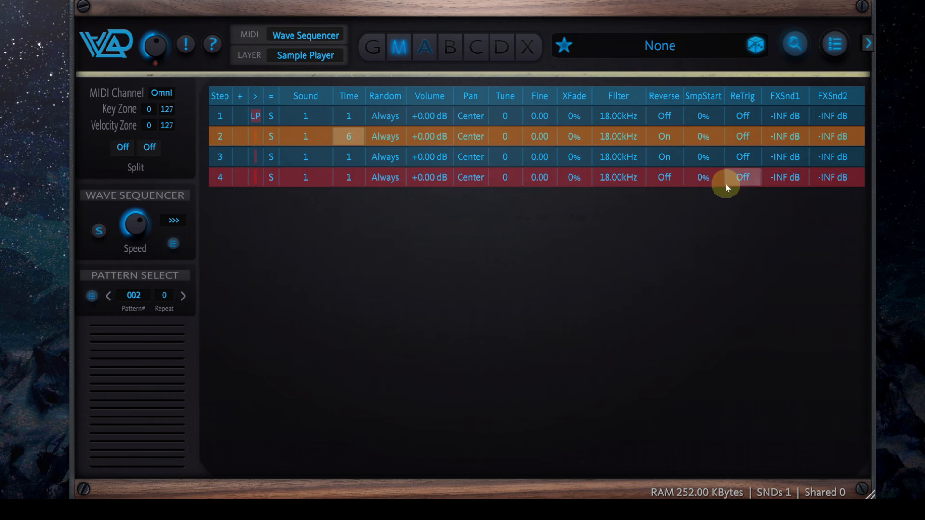
{"action": "left_click", "coordinate": [742, 157]}
{"action": "left_click_drag", "start_coordinate": [708, 157], "coordinate": [735, 65]}
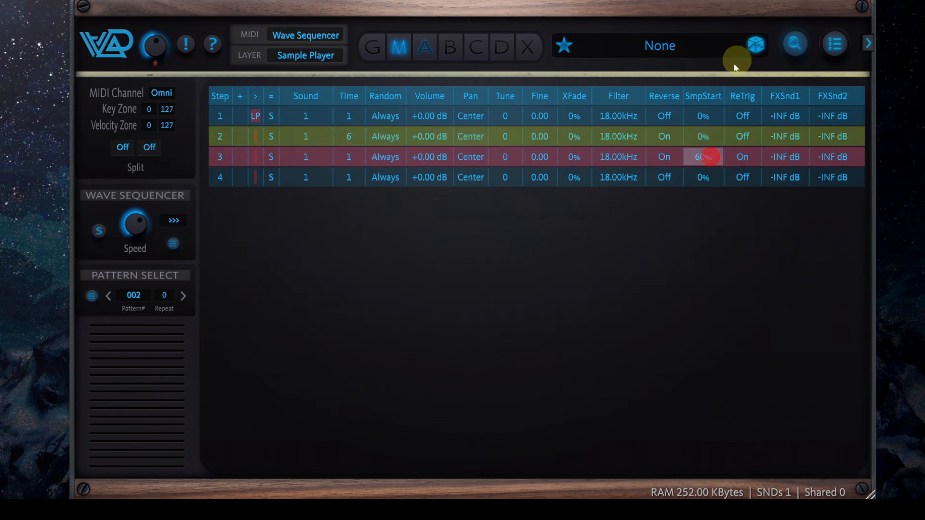
{"action": "left_click", "coordinate": [664, 158]}
{"action": "left_click_drag", "start_coordinate": [348, 156], "coordinate": [357, 133]}
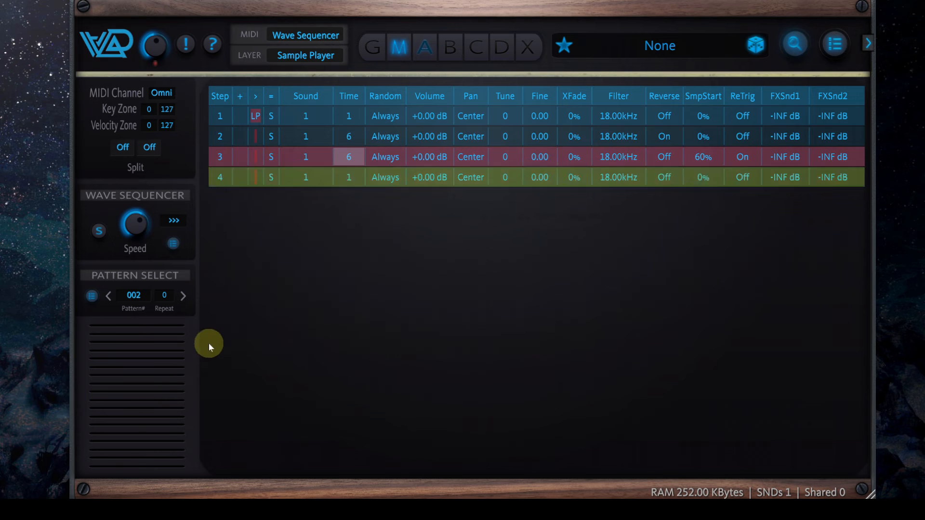
Enable Auto Go Next for the patterns and set pattern 1 to a repeat count of 1
{"action": "left_click", "coordinate": [109, 296]}
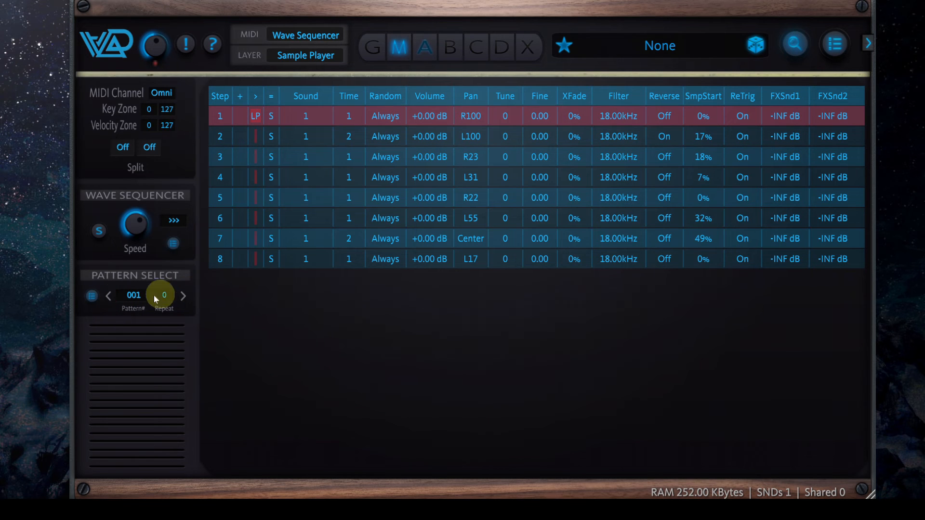
{"action": "left_click", "coordinate": [91, 295]}
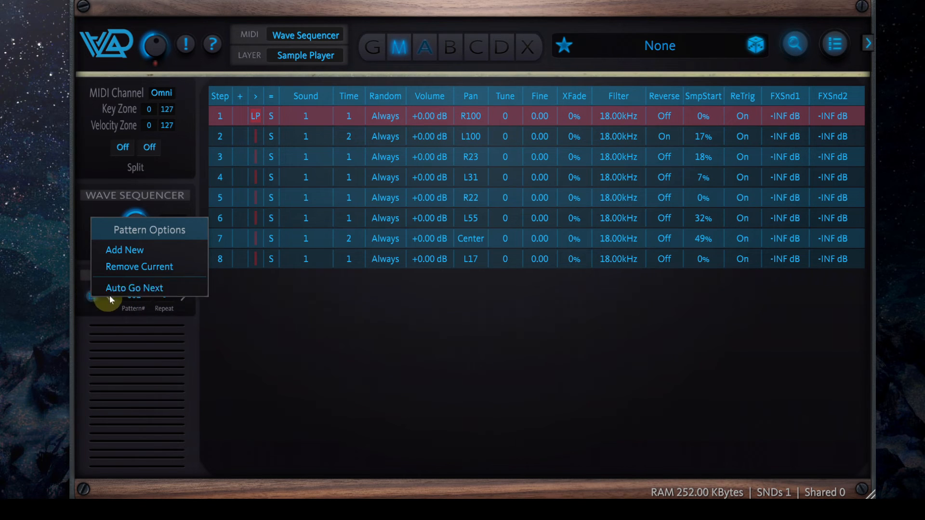
{"action": "left_click", "coordinate": [158, 288]}
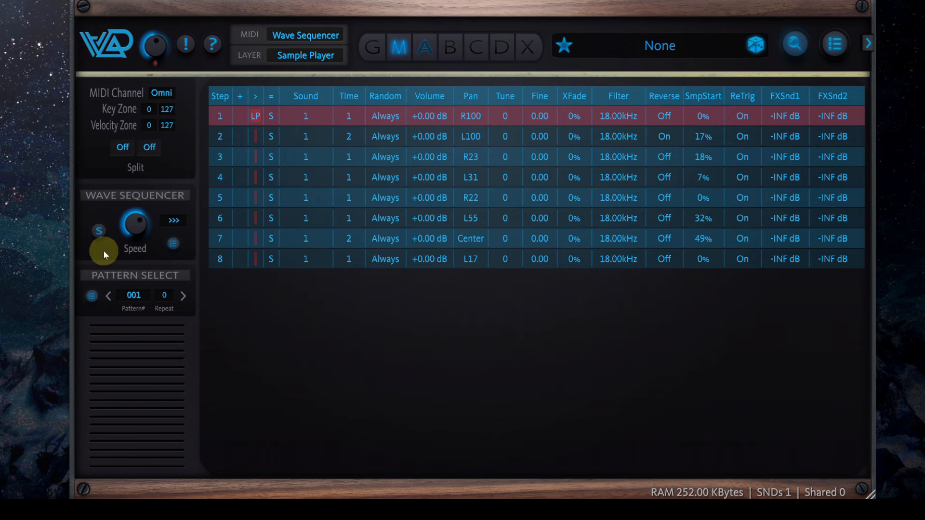
{"action": "left_click", "coordinate": [185, 297]}
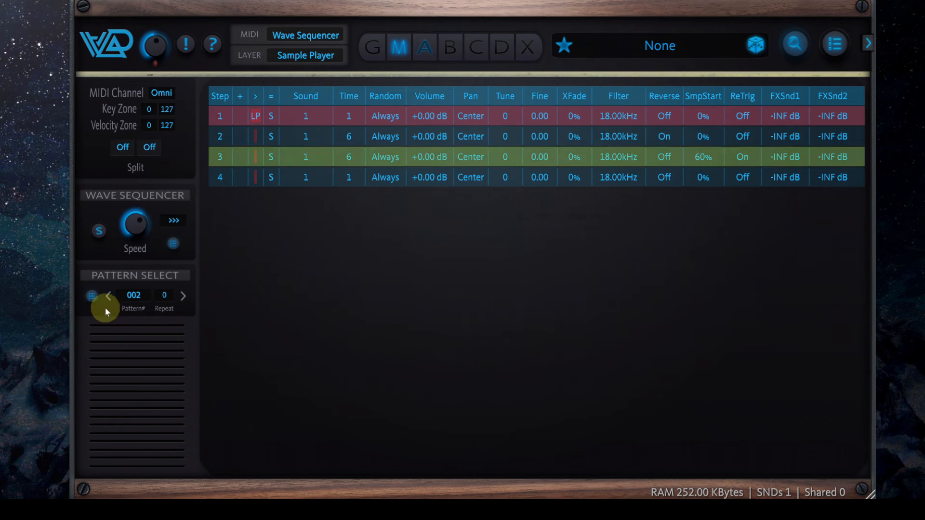
{"action": "left_click", "coordinate": [109, 295]}
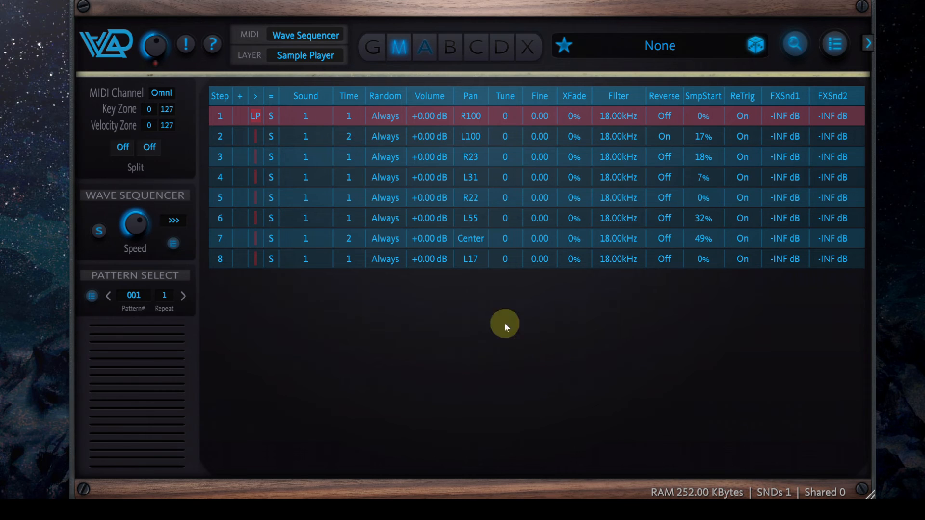
Raise the volume of step 2 in pattern 1 to +0.34 dB
{"action": "left_click", "coordinate": [306, 140]}
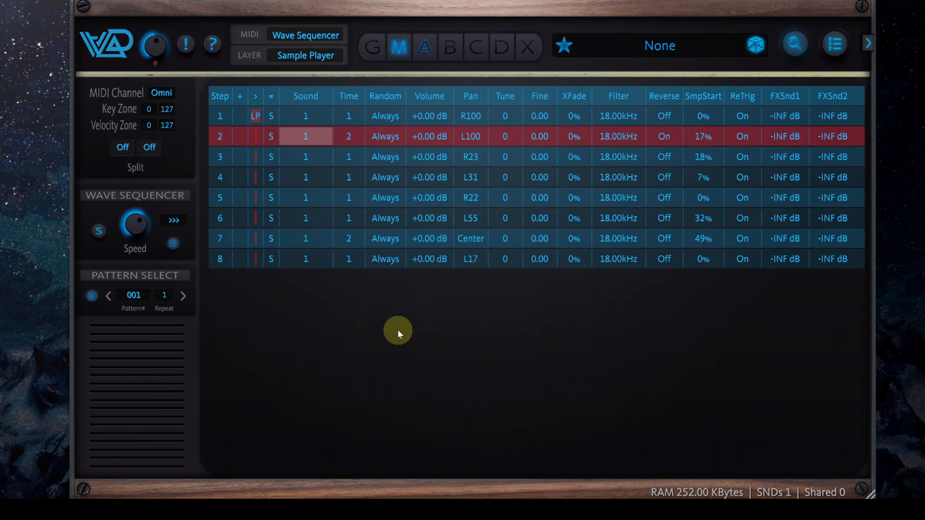
{"action": "key", "text": "Right"}
{"action": "key", "text": "Right"}
{"action": "key", "text": "Right"}
{"action": "key", "text": "Right"}
{"action": "key", "text": "Right"}
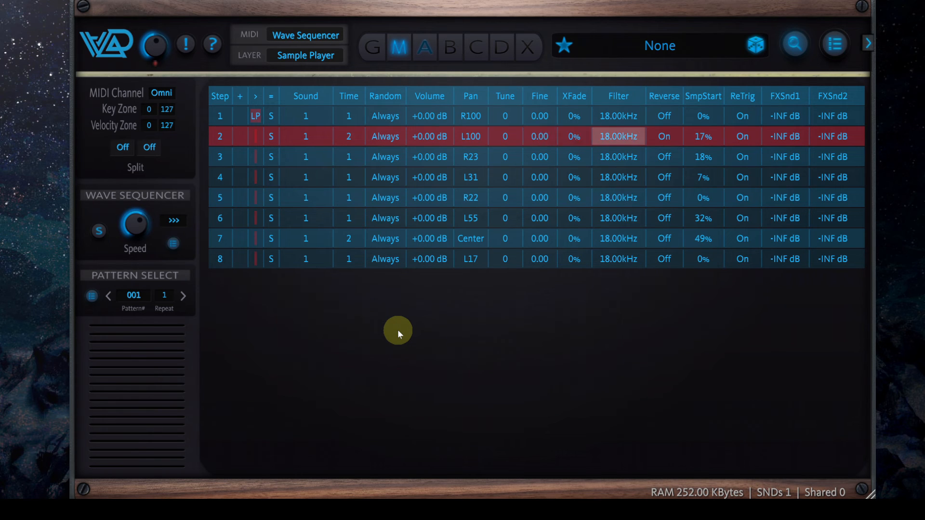
{"action": "key", "text": "Left"}
{"action": "key", "text": "Left"}
{"action": "key", "text": "Left"}
{"action": "key", "text": "Left"}
{"action": "key", "text": "Left"}
{"action": "key", "text": "shift+Up"}
{"action": "key", "text": "Left"}
{"action": "key", "text": "Left"}
{"action": "key", "text": "Left"}
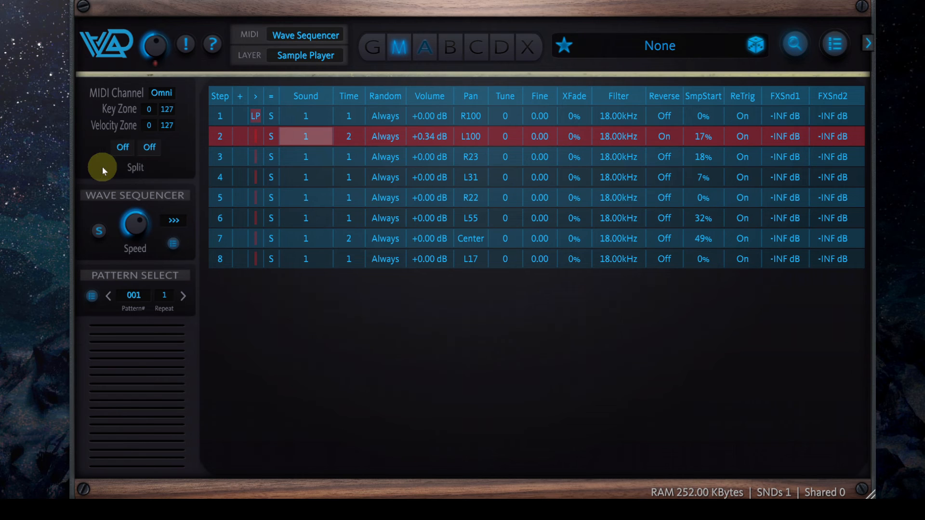
{"action": "key", "text": "Right"}
{"action": "key", "text": "Right"}
{"action": "key", "text": "Right"}
{"action": "key", "text": "Right"}
{"action": "key", "text": "Right"}
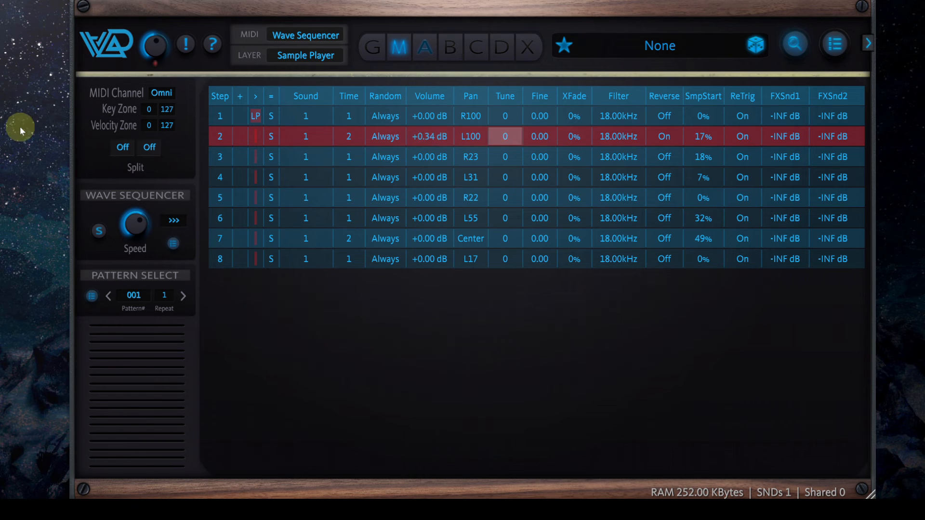
{"action": "key", "text": "Right"}
{"action": "key", "text": "Right"}
{"action": "key", "text": "Right"}
{"action": "key", "text": "Right"}
{"action": "key", "text": "Right"}
{"action": "key", "text": "Right"}
{"action": "key", "text": "Left"}
{"action": "key", "text": "Left"}
{"action": "key", "text": "Left"}
{"action": "key", "text": "Left"}
{"action": "key", "text": "Left"}
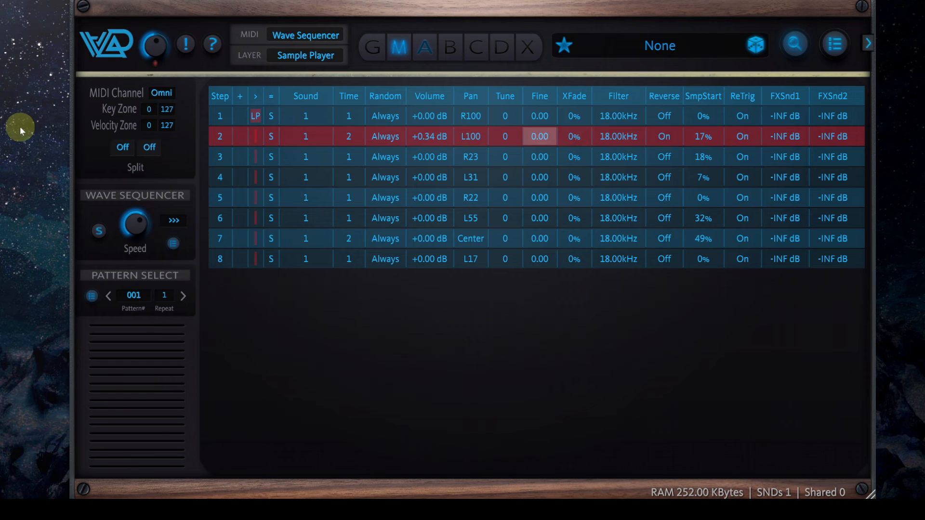
{"action": "key", "text": "Down"}
{"action": "key", "text": "Down"}
{"action": "key", "text": "Down"}
{"action": "key", "text": "Down"}
{"action": "key", "text": "Down"}
{"action": "key", "text": "Left"}
{"action": "key", "text": "Left"}
{"action": "key", "text": "Left"}
{"action": "key", "text": "Left"}
{"action": "key", "text": "Left"}
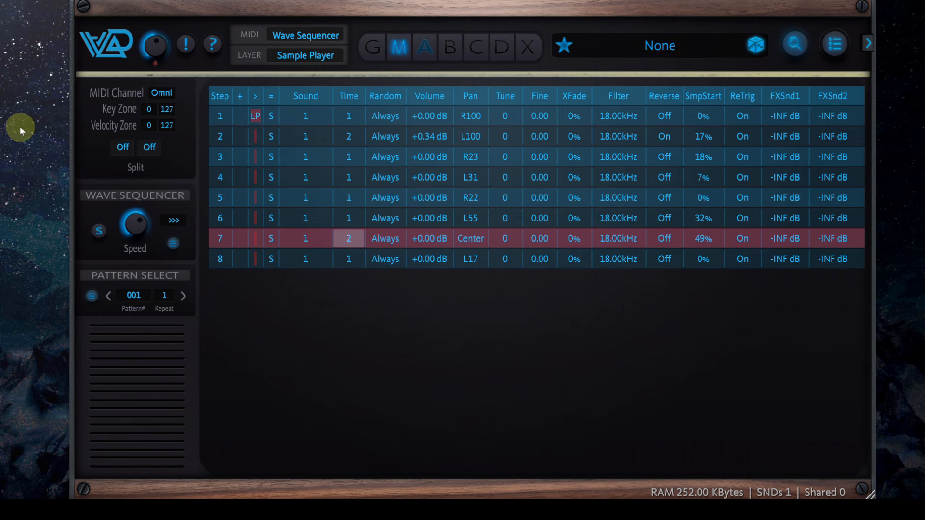
Assign sounds 1 to 6 in order to sequence steps 2 to 7
{"action": "key", "text": "Left"}
{"action": "key", "text": "Up"}
{"action": "key", "text": "Up"}
{"action": "key", "text": "Up"}
{"action": "key", "text": "Up"}
{"action": "key", "text": "Up"}
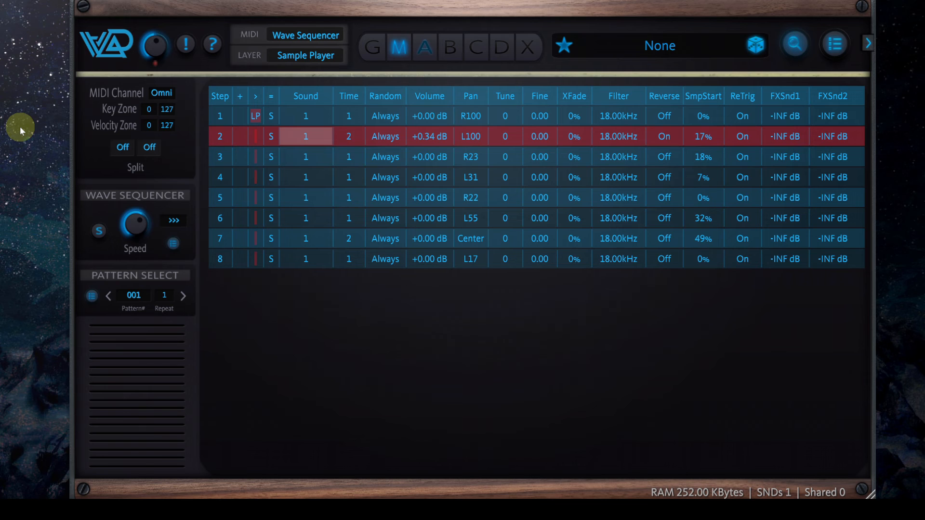
{"action": "type", "text": "123456"}
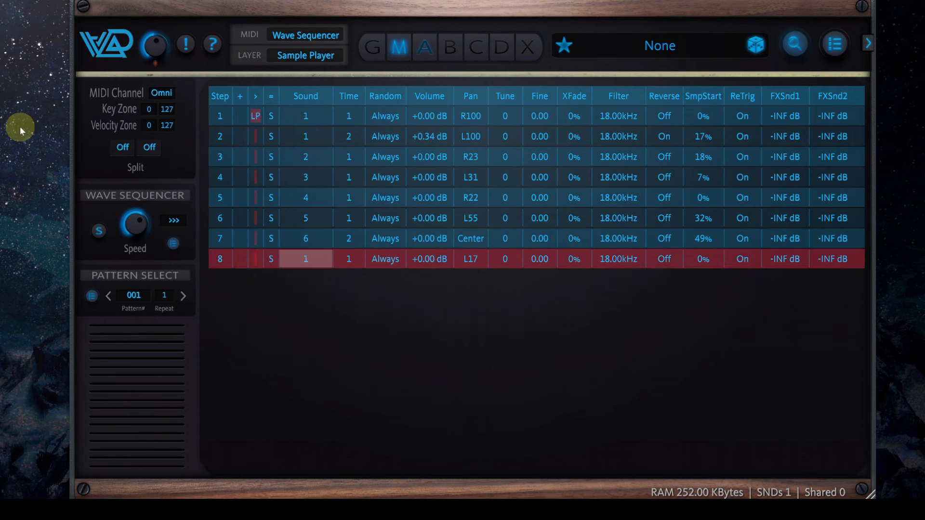
{"action": "key", "text": "Right"}
{"action": "key", "text": "Right"}
{"action": "key", "text": "Right"}
{"action": "key", "text": "Right"}
{"action": "key", "text": "Up"}
{"action": "key", "text": "Up"}
{"action": "key", "text": "Up"}
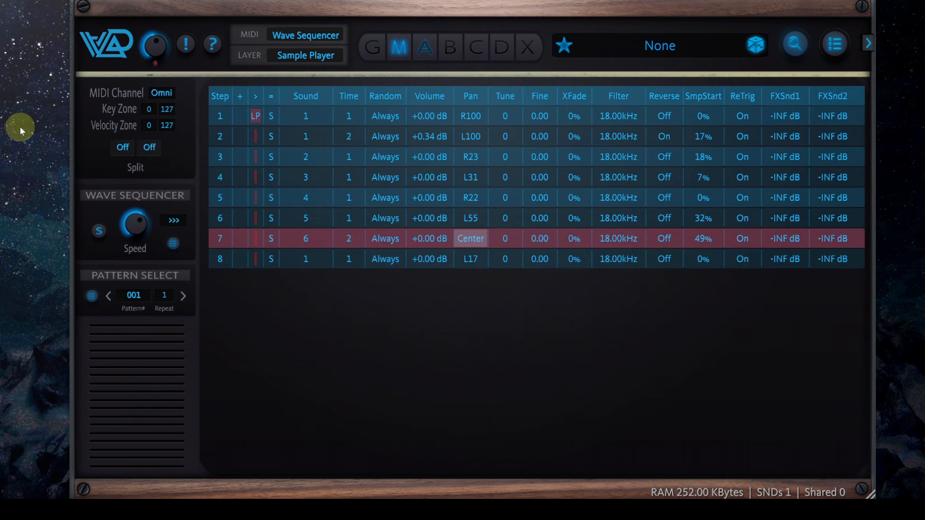
{"action": "key", "text": "Up"}
{"action": "key", "text": "Up"}
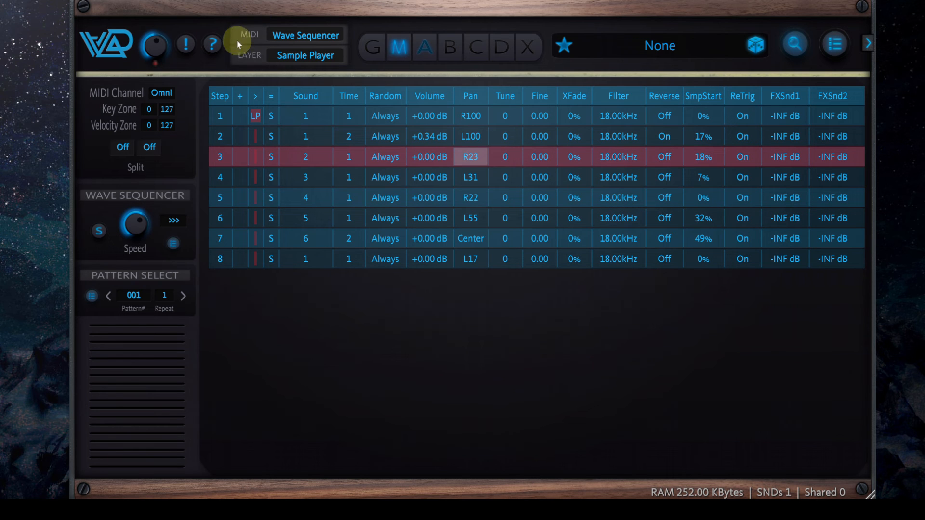
Read the built-in Wave Sequencer help on step navigation, value editing and patterns, and close it
{"action": "left_click", "coordinate": [213, 45]}
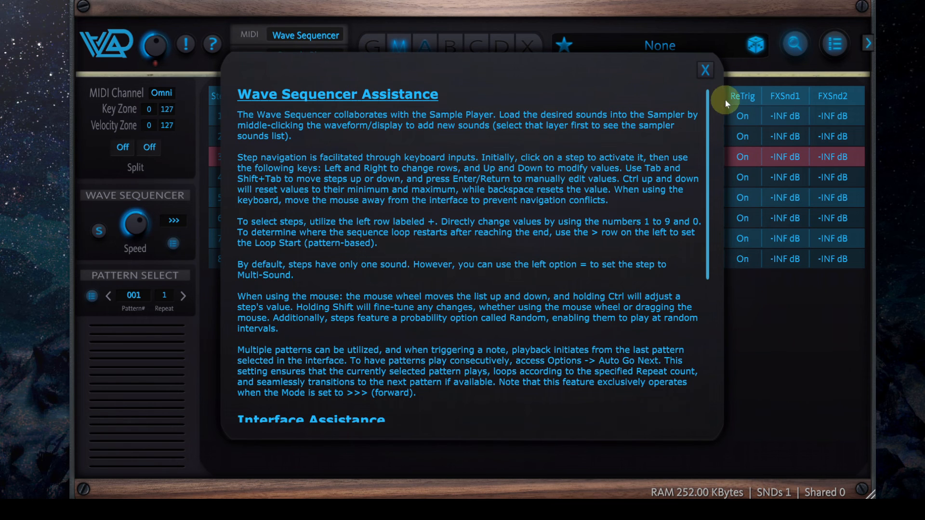
{"action": "left_click", "coordinate": [706, 70]}
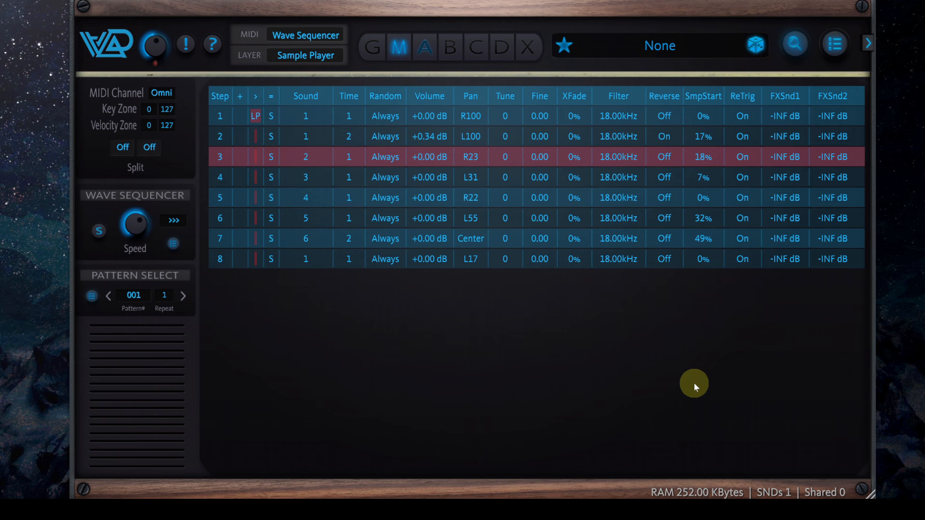
Start over from a blank Sample Player (8x8 Pads) preset and select the first pad of the grid
{"action": "left_click", "coordinate": [658, 47]}
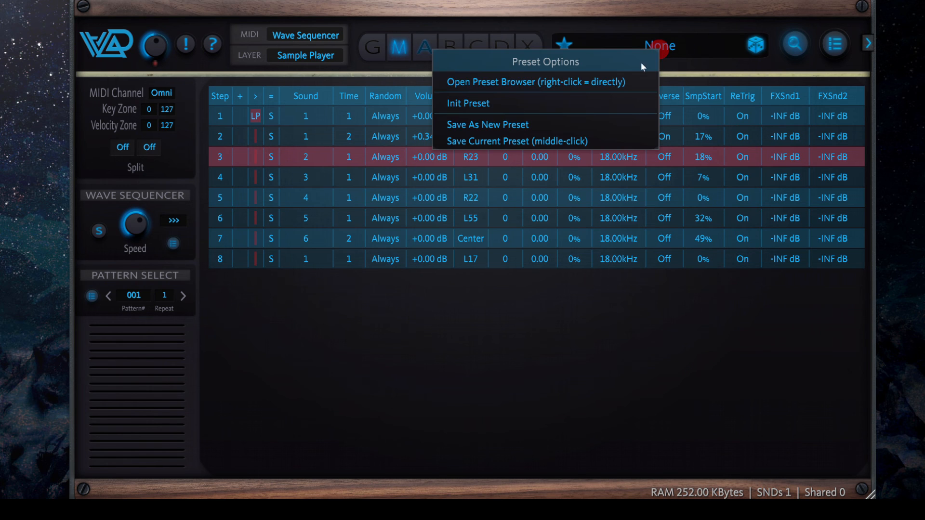
{"action": "left_click", "coordinate": [561, 103]}
{"action": "left_click", "coordinate": [523, 140]}
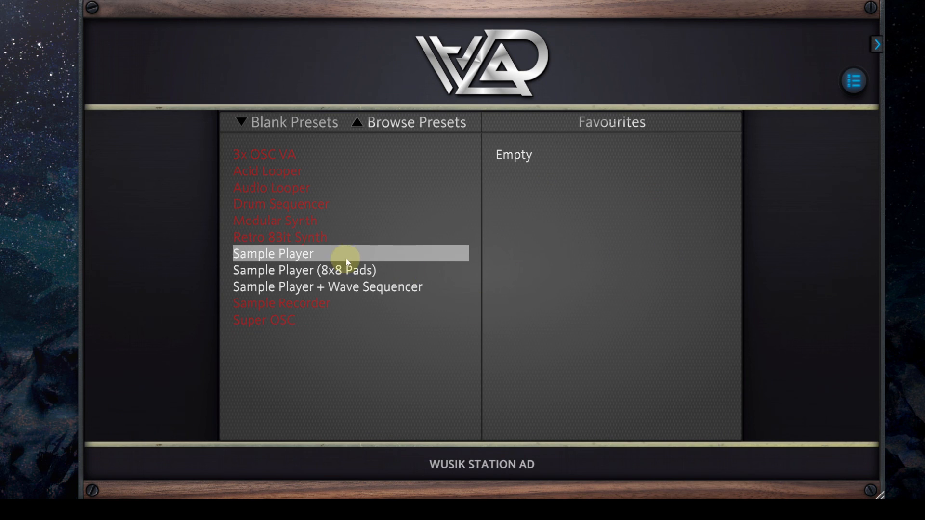
{"action": "left_click", "coordinate": [399, 267]}
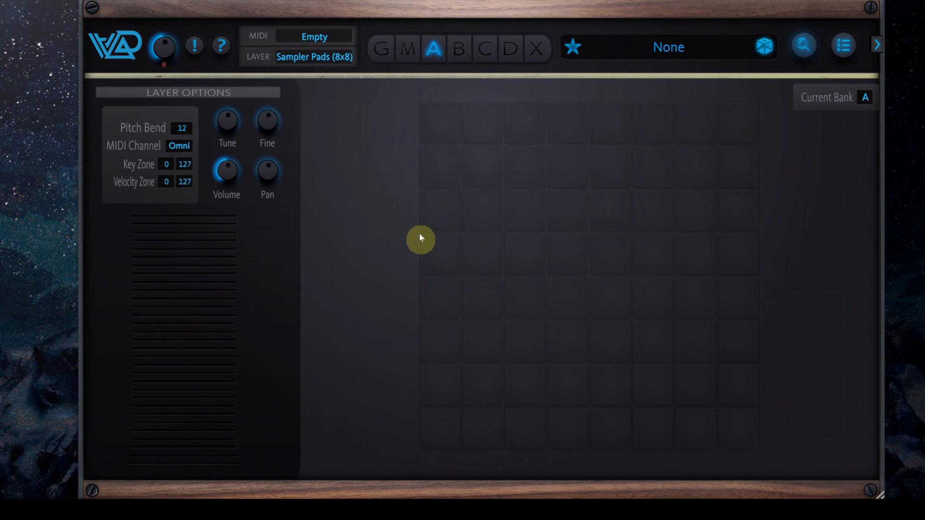
{"action": "left_click", "coordinate": [444, 128]}
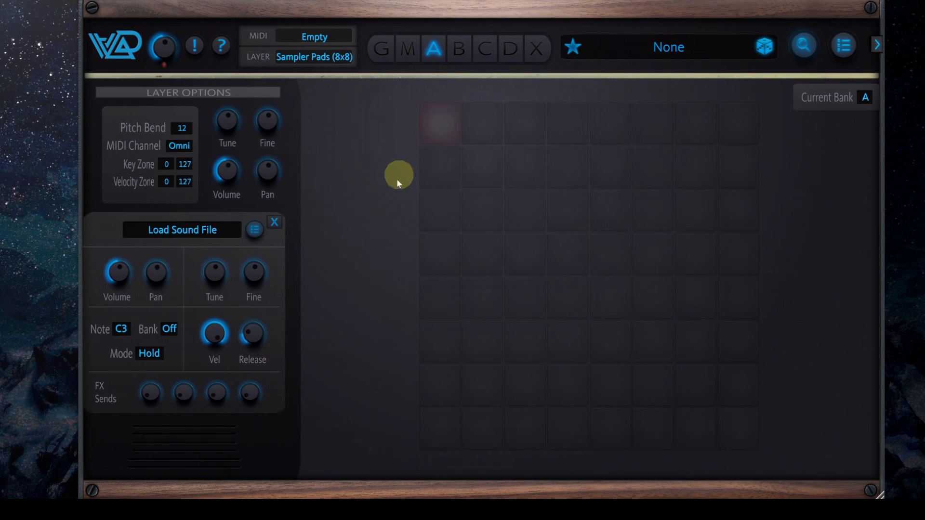